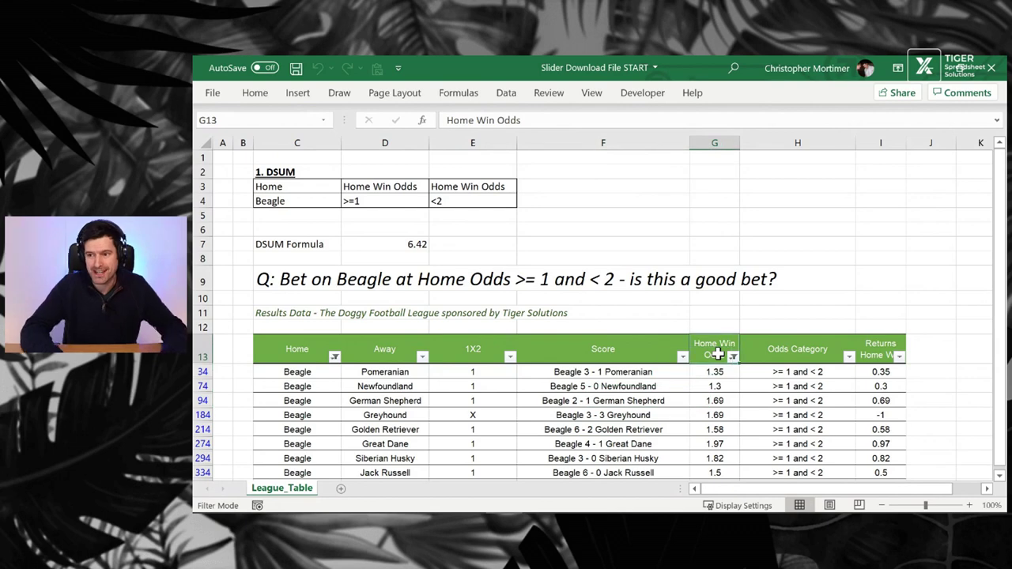
Step: Check the summary of the filtered Beagle values in the Home Win Odds column
key(ctrl+shift+Down)
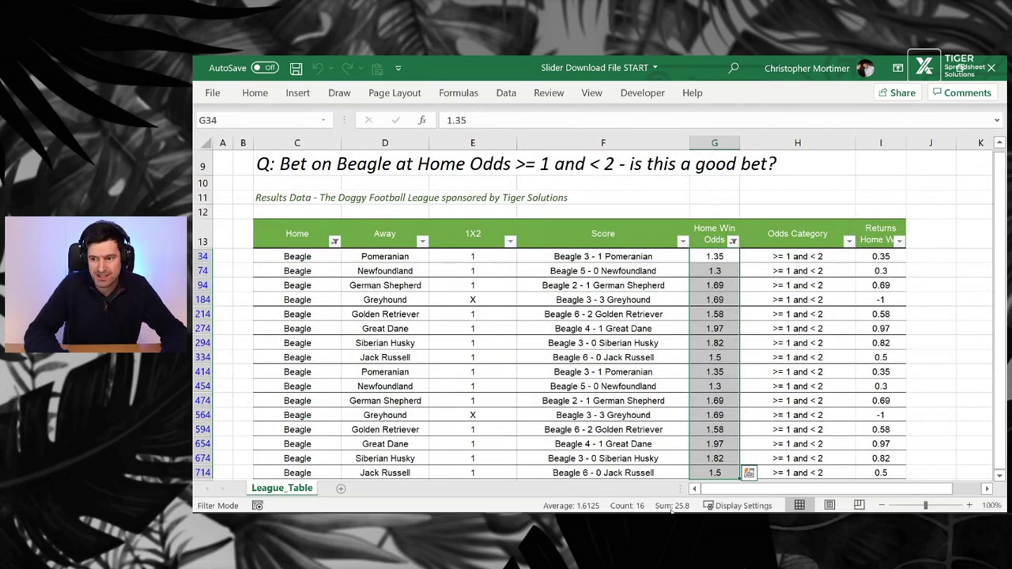
key(ctrl+Up)
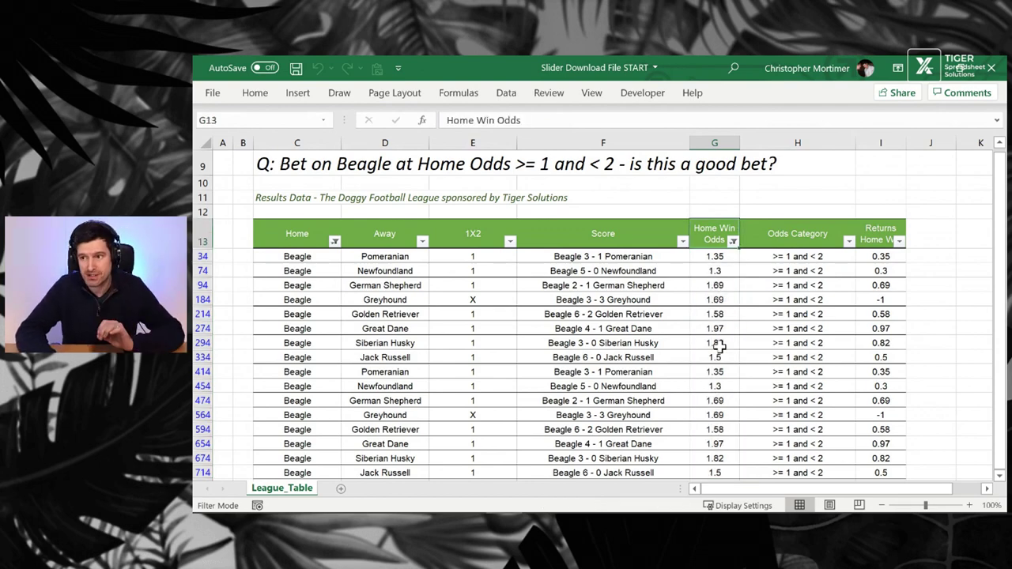
key(Up)
key(Up)
key(ctrl+Up)
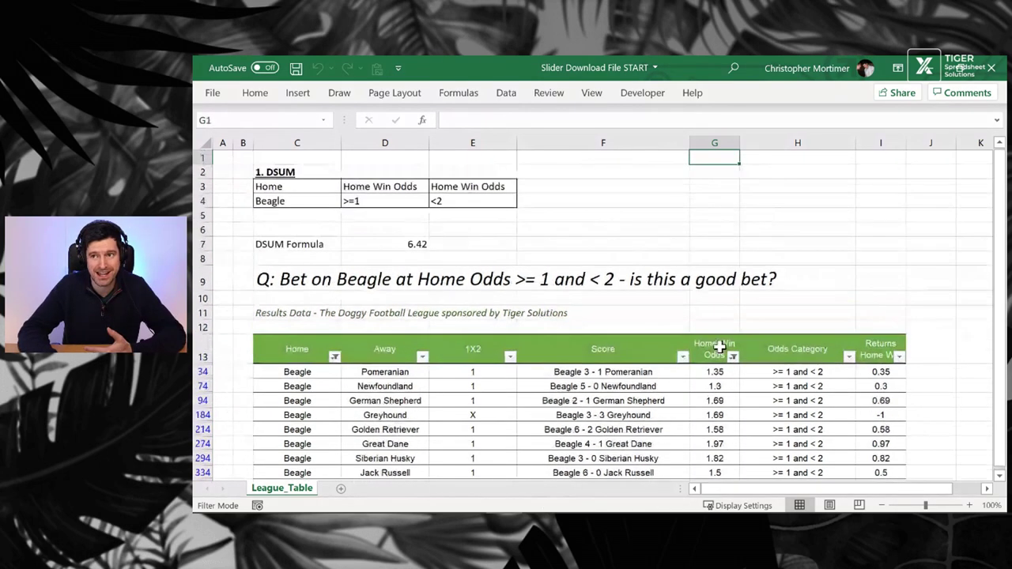
Step: Remove the filters from the football results table so that all matches are listed
click(304, 201)
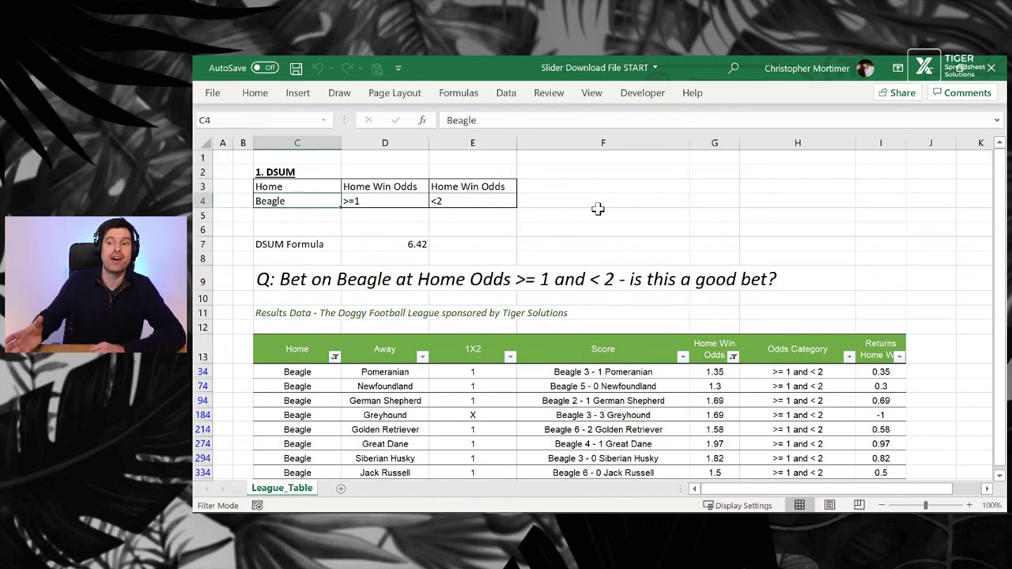
key(alt)
key(a)
key(t)
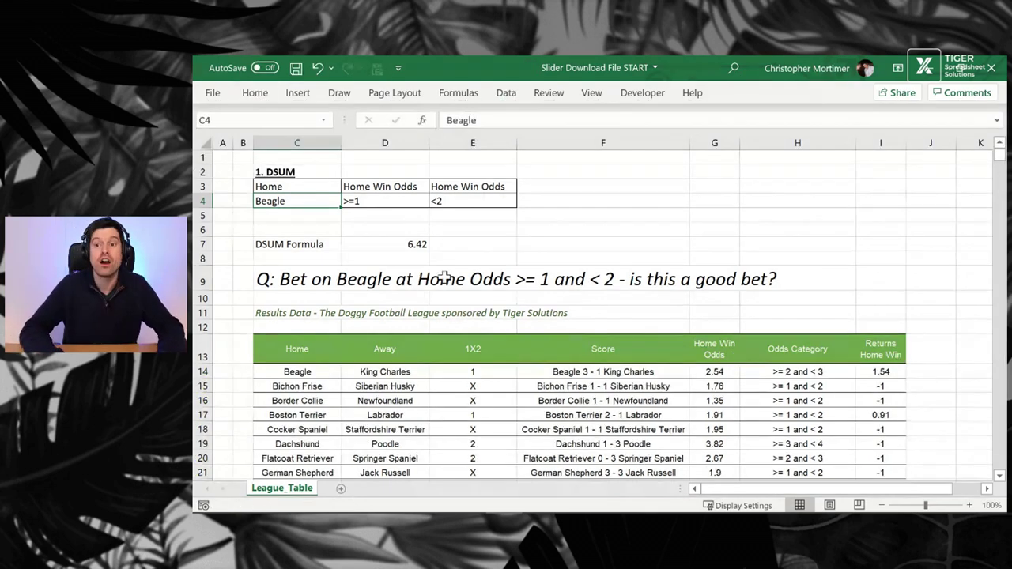
Step: Create a PivotTable on a new worksheet from the full results table, range League_Table!$C$13:$I$773
click(289, 350)
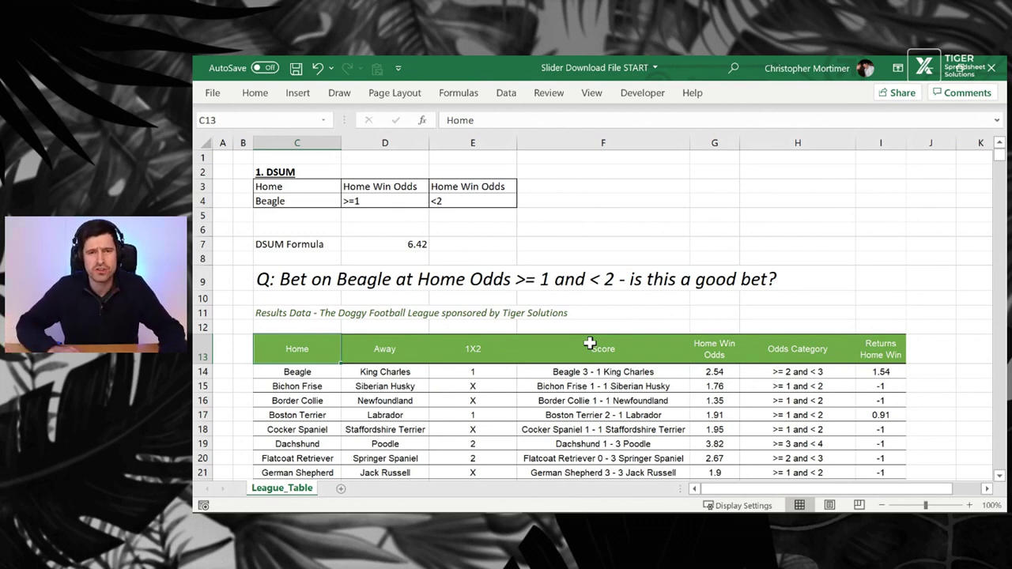
key(ctrl+a)
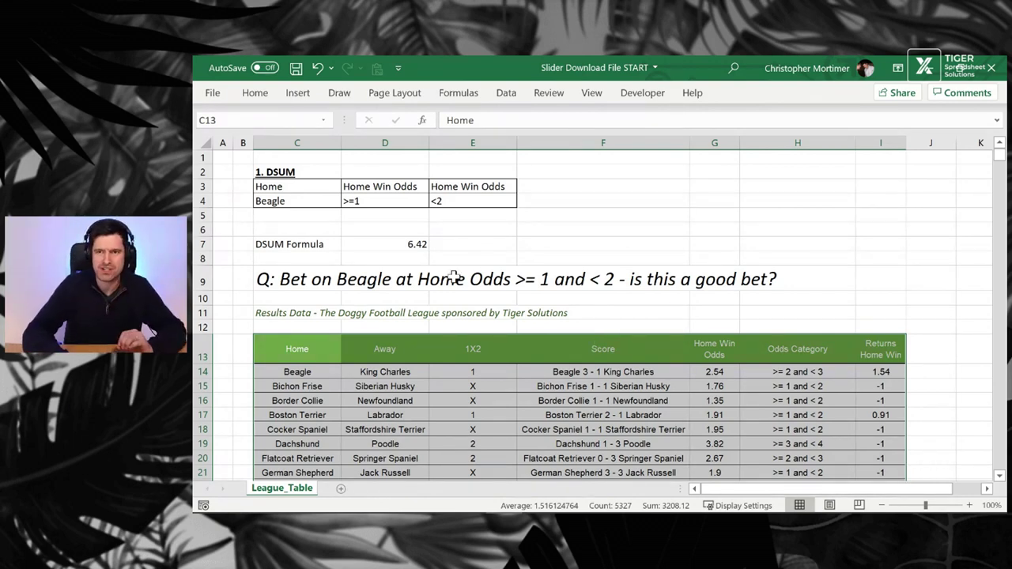
click(294, 93)
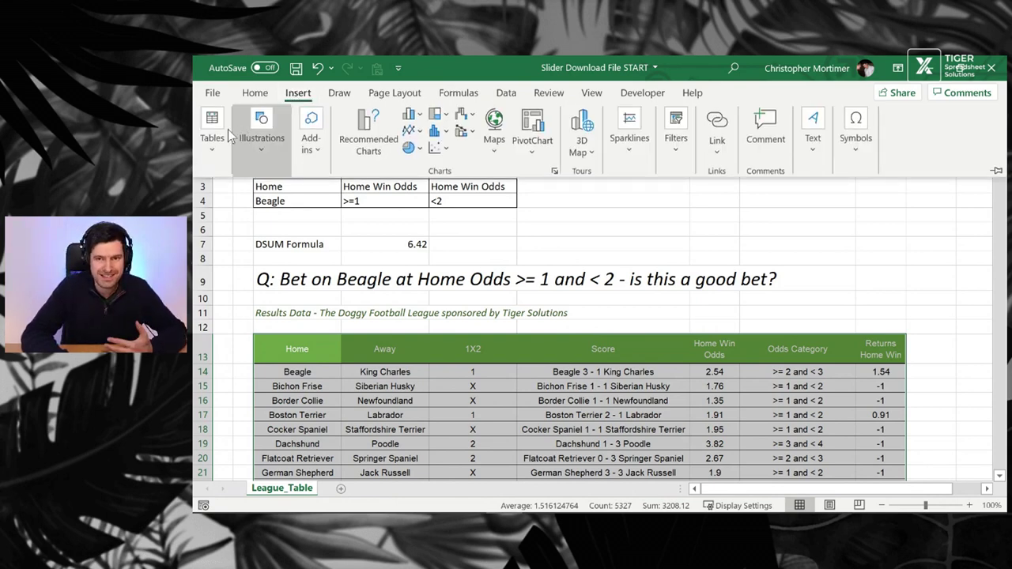
click(212, 151)
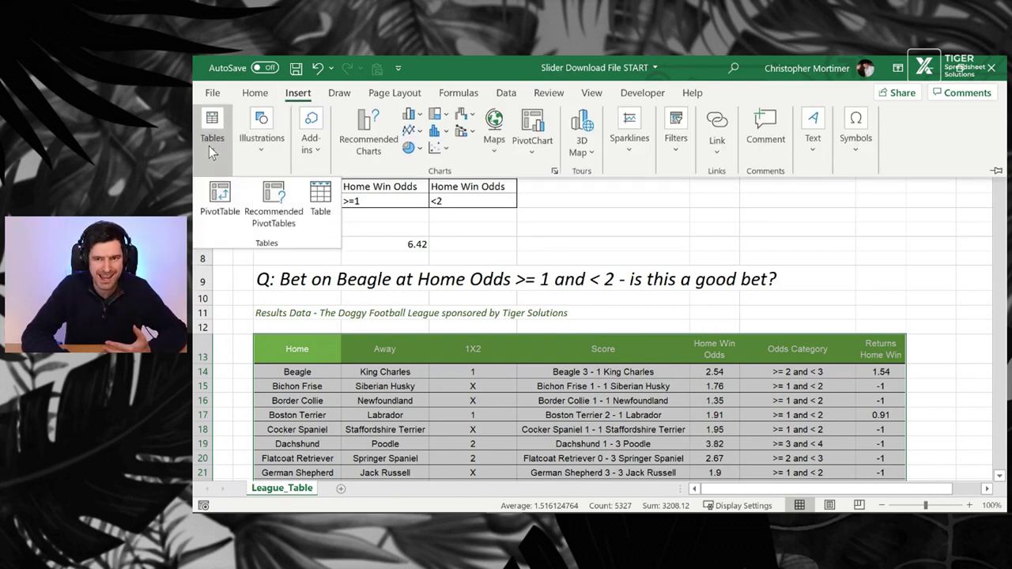
click(213, 202)
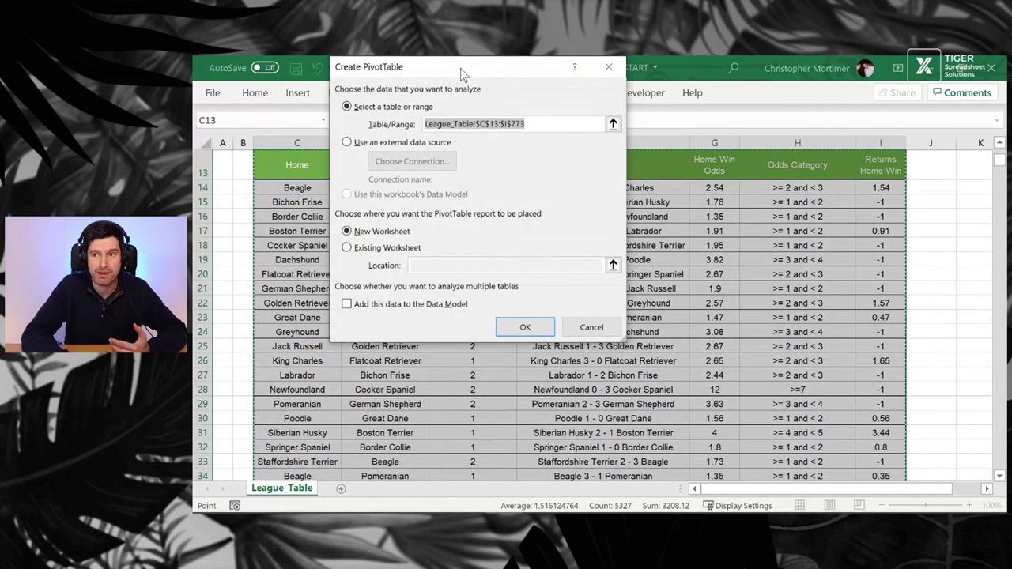
drag(460, 68, 598, 115)
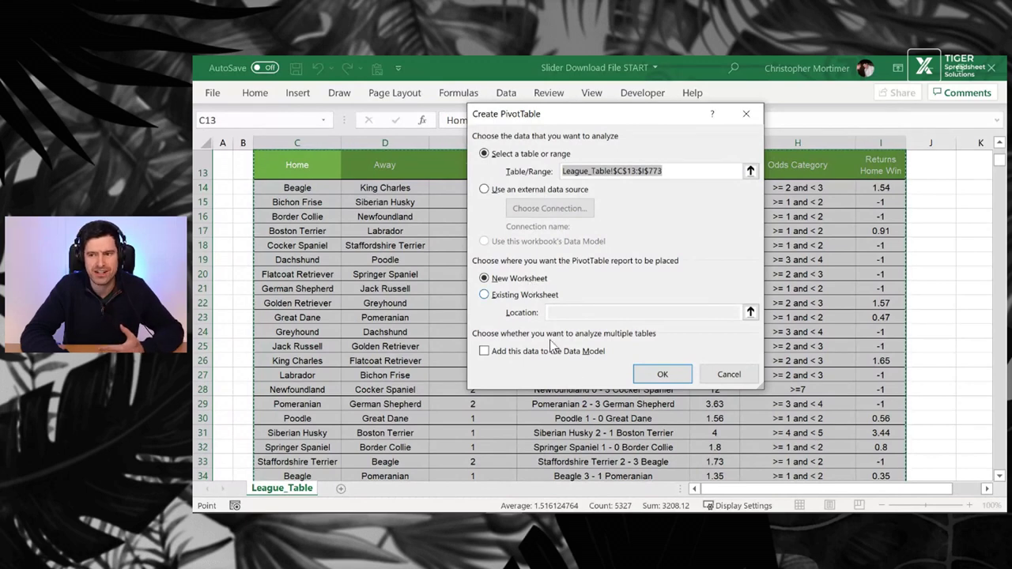
click(661, 373)
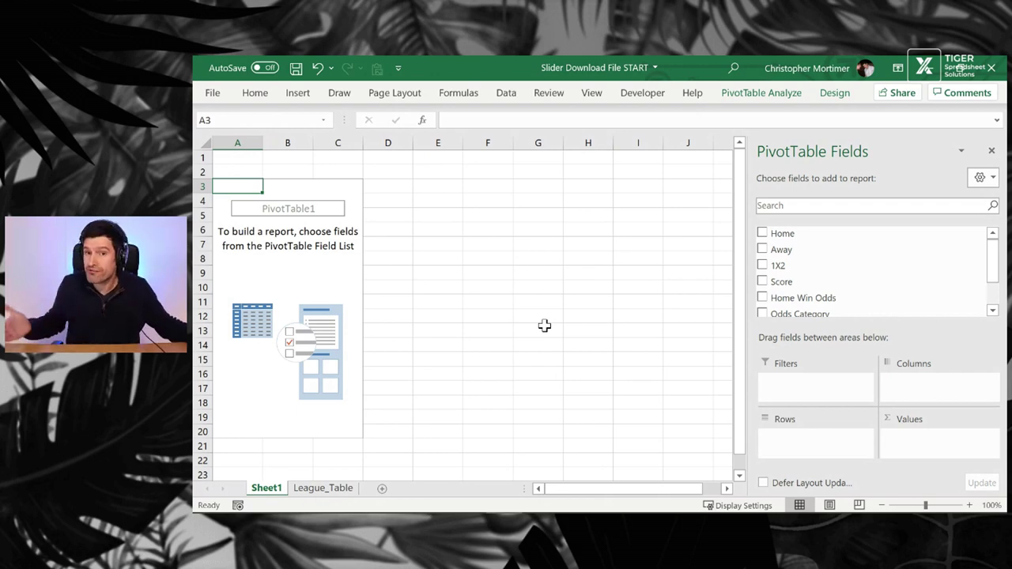
Step: Review the betting question on League_Table and the Home, Home Win Odds, Odds Category and Returns Home Win columns needed to answer it
click(320, 490)
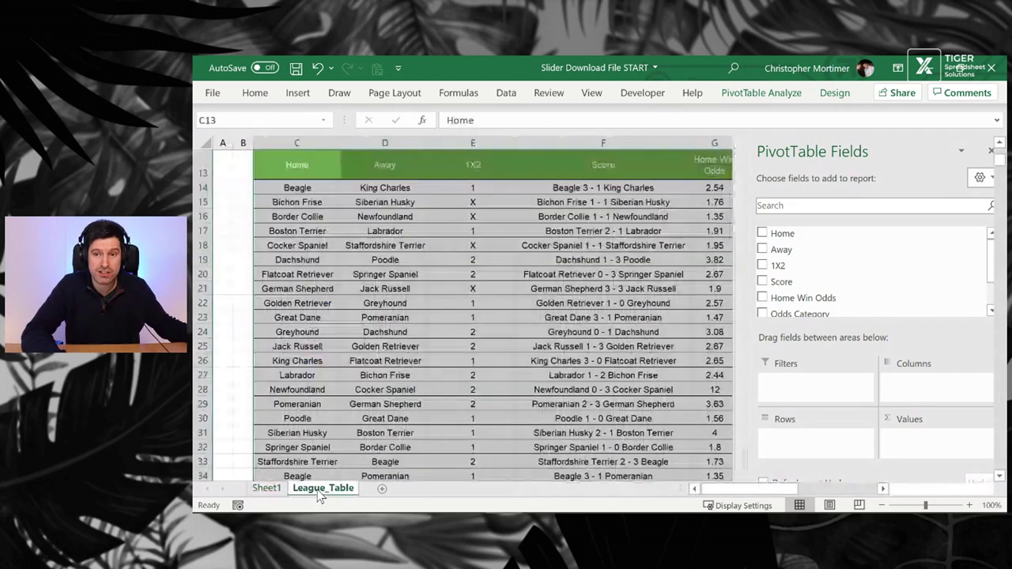
scroll(350, 319, up, 4)
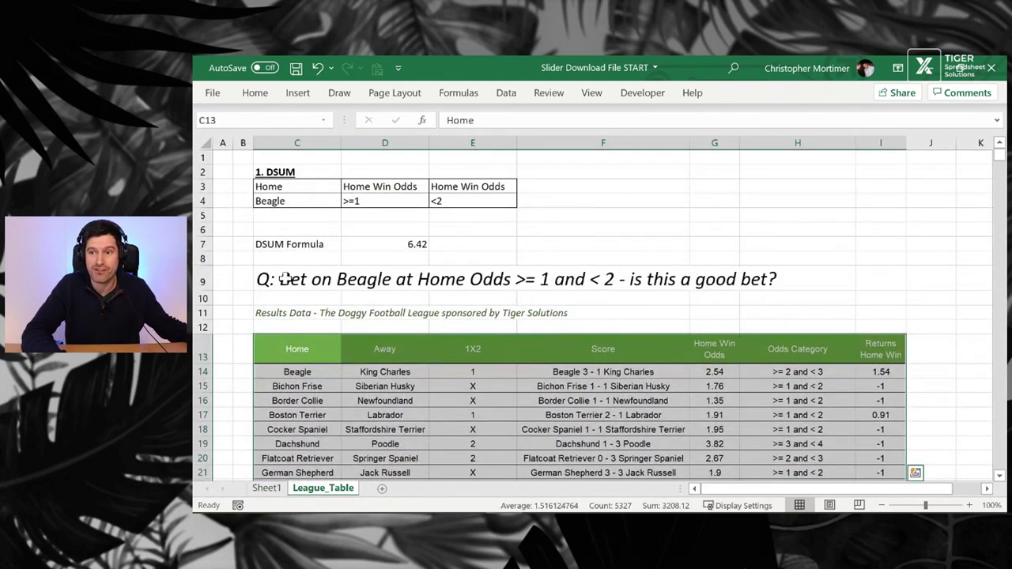
click(285, 278)
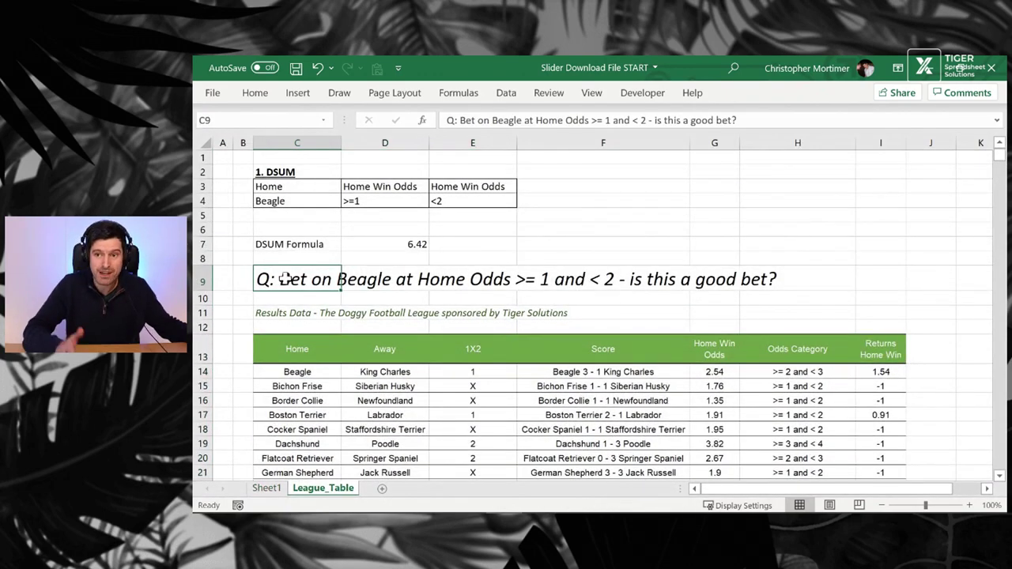
click(714, 354)
key(Left)
key(Right)
key(Right)
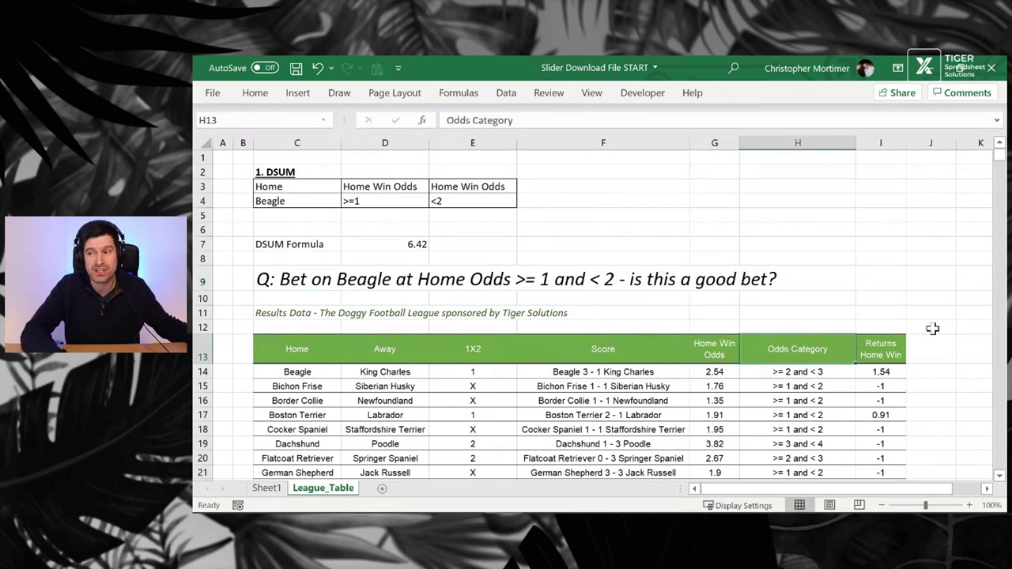
key(ctrl+space)
key(Down)
key(Up)
click(289, 355)
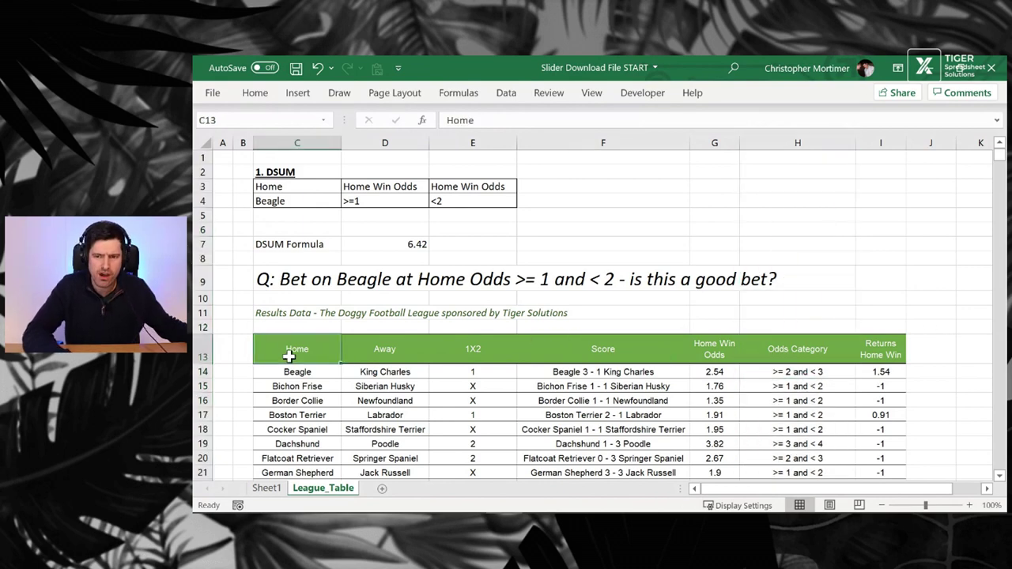
click(774, 349)
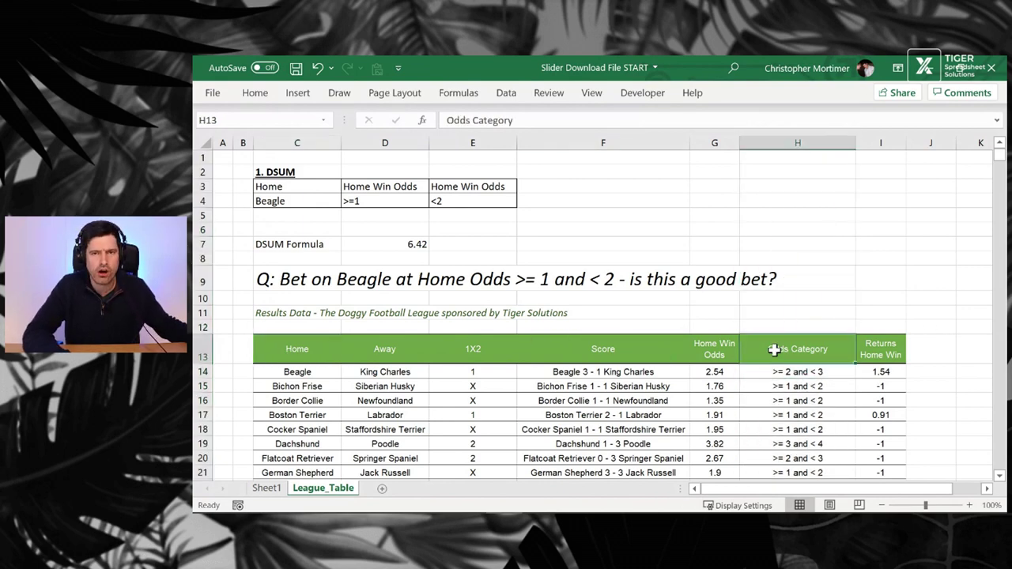
click(879, 349)
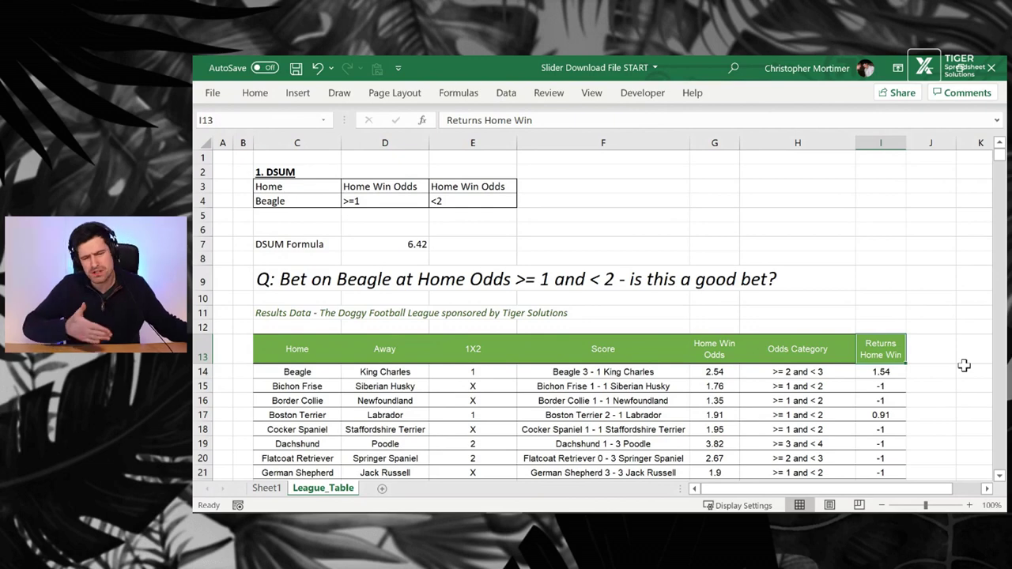
Step: Add the Home field to the pivot table on Sheet1 as a report filter
click(266, 488)
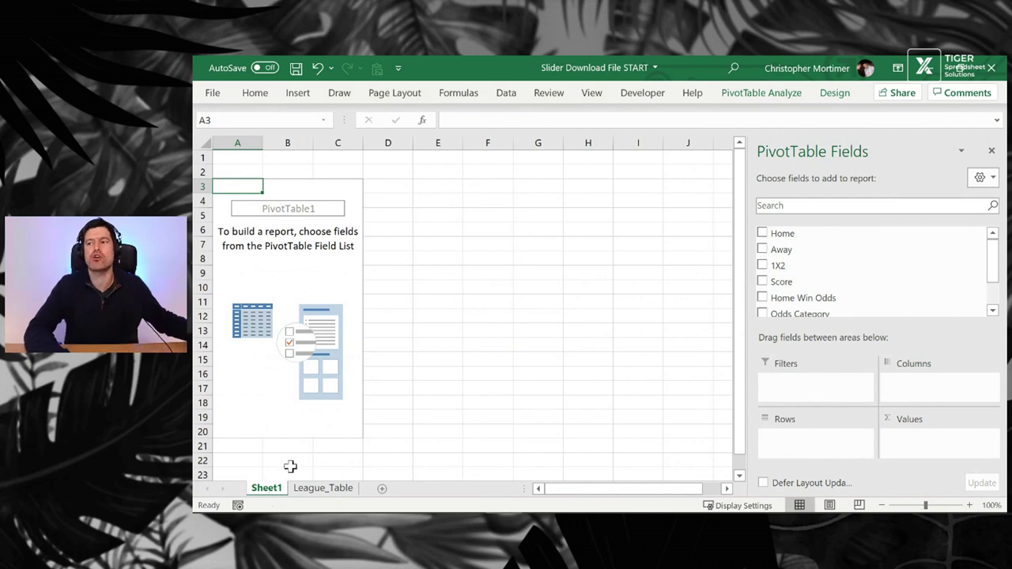
click(762, 234)
drag(801, 445, 796, 387)
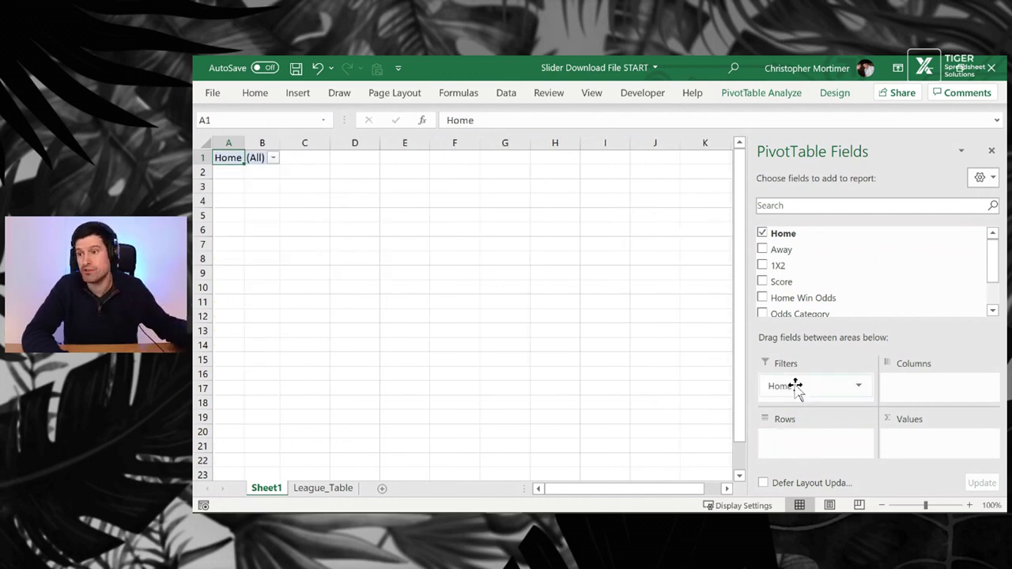
Step: Add Odds Category as a second report filter and the sum of Returns Home Win as the pivot table's values
drag(993, 263, 993, 285)
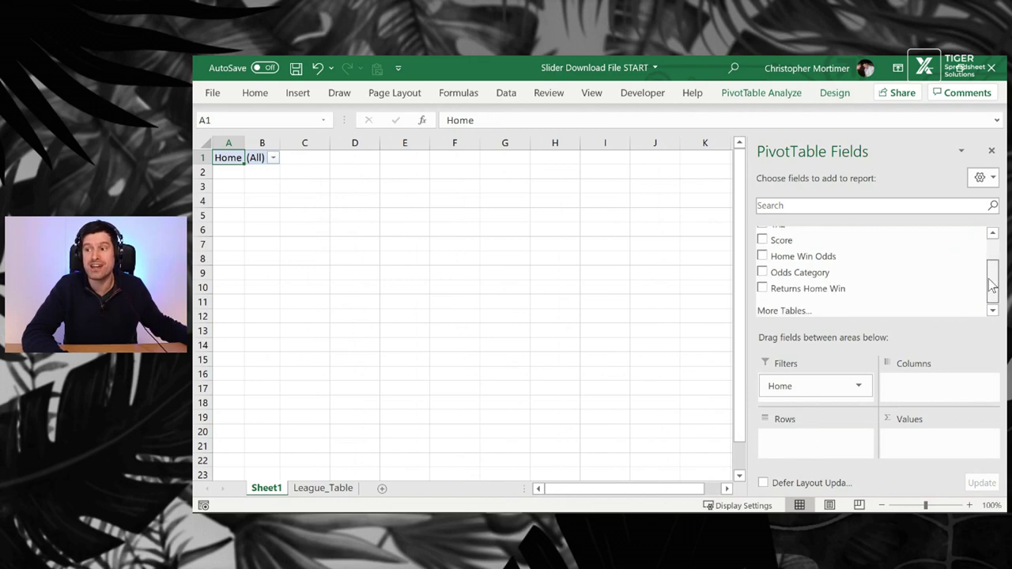
click(763, 273)
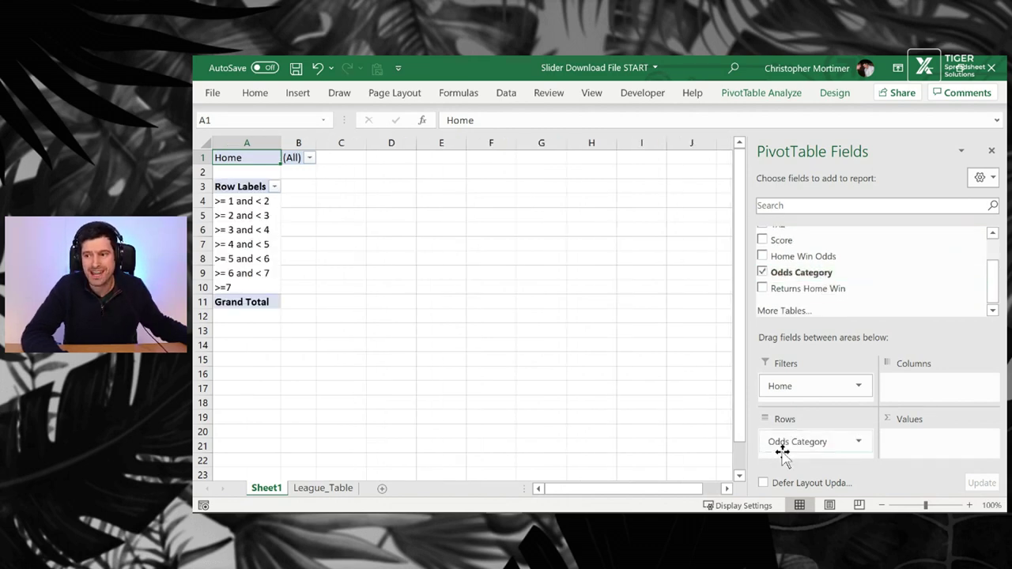
drag(800, 447, 799, 395)
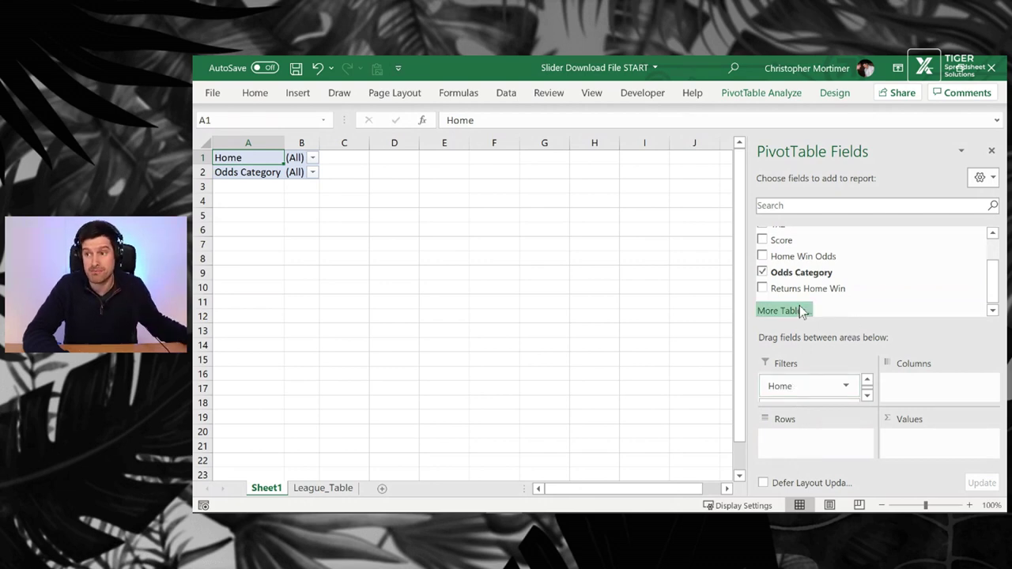
click(763, 289)
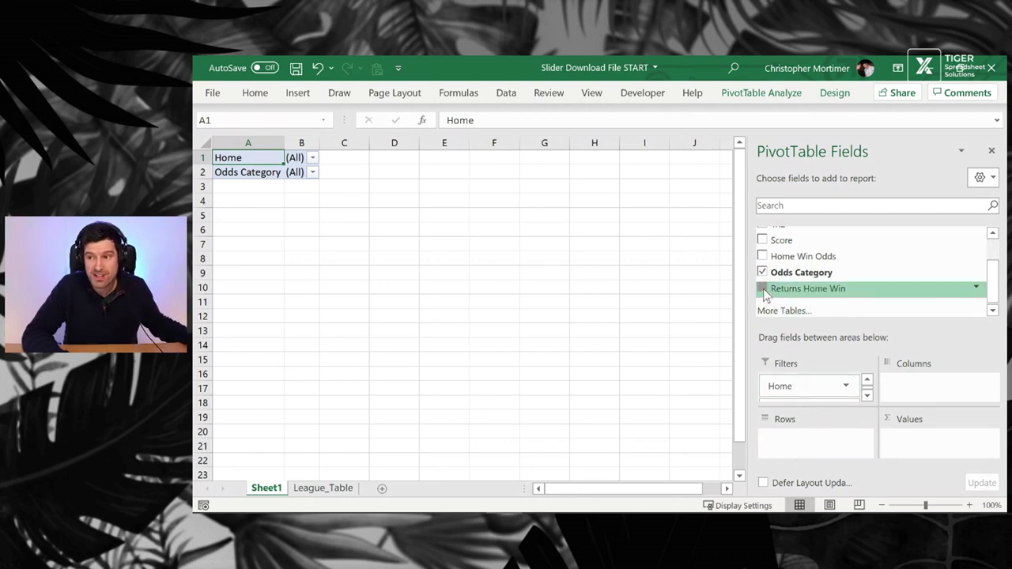
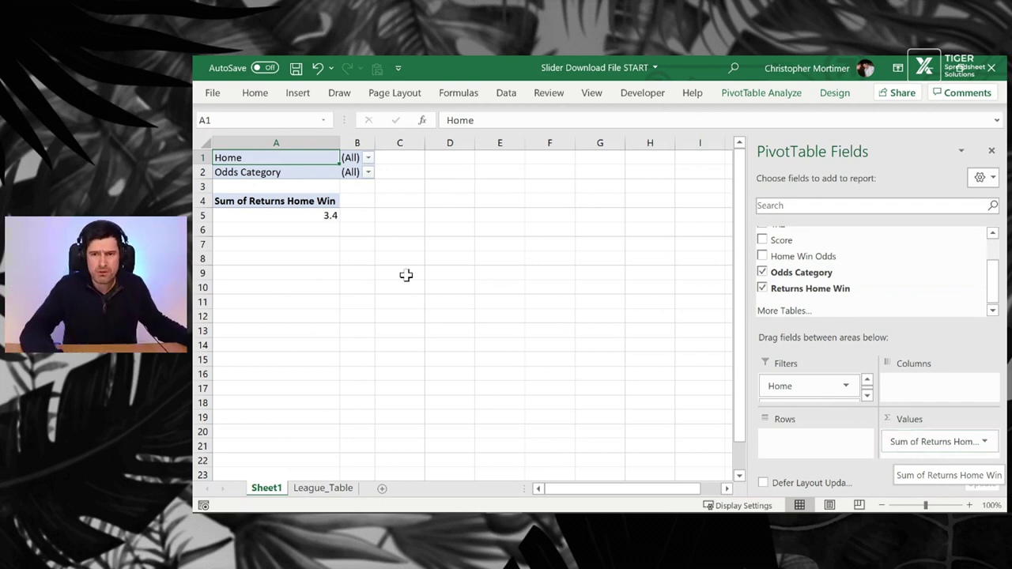
click(294, 214)
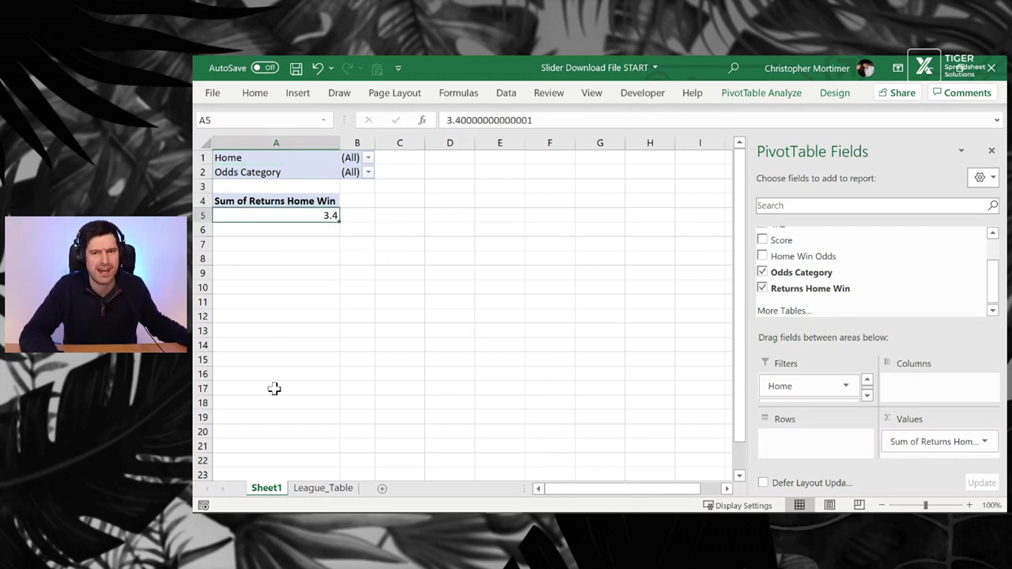
Step: Clear the DSUM criteria for Home and both Home Win Odds in cells C4:E4 of the League_Table sheet
click(306, 488)
click(585, 283)
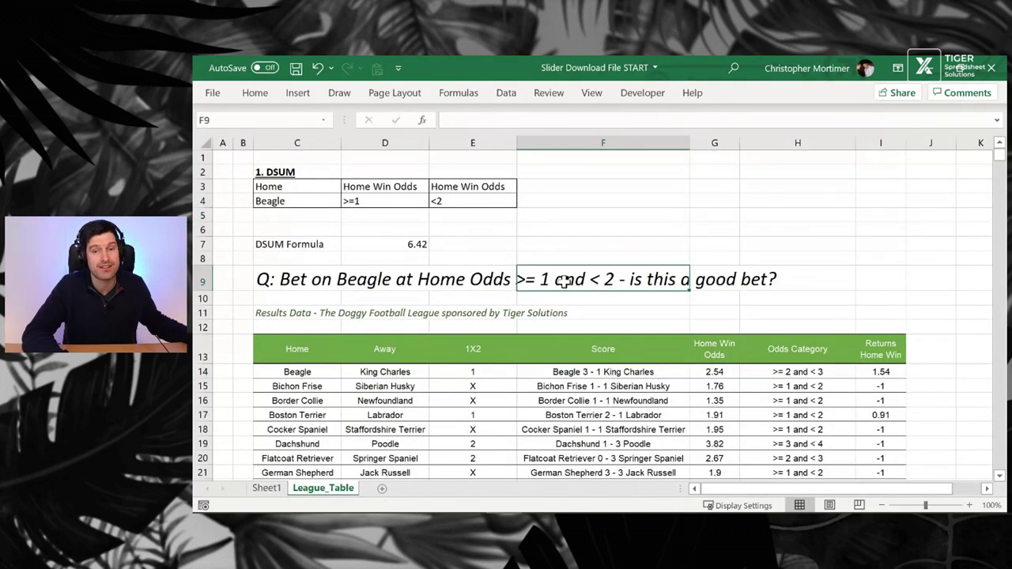
click(292, 201)
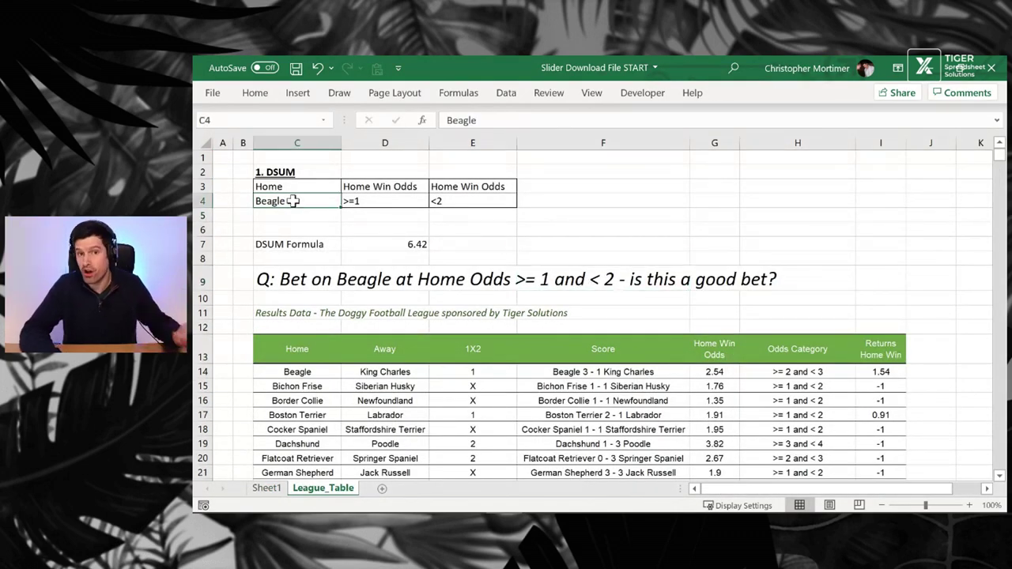
key(shift+Right)
key(shift+Right)
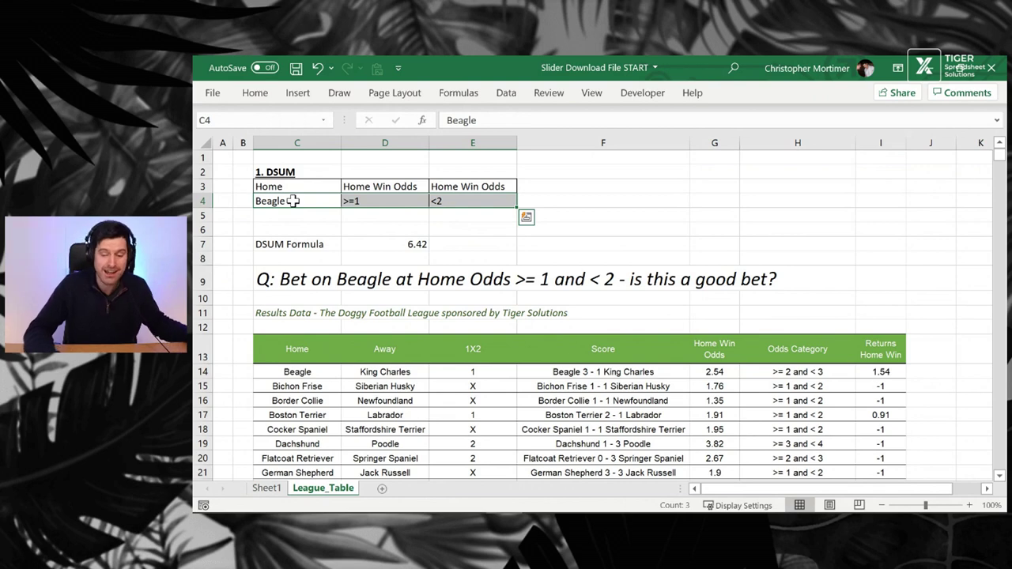
key(Delete)
click(292, 201)
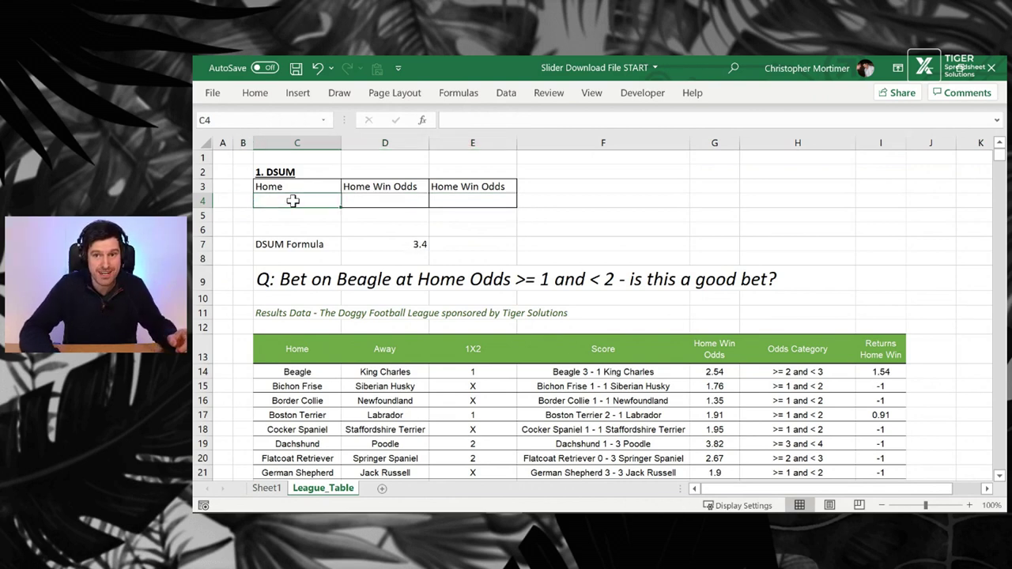
Step: Compare the unfiltered DSUM result and the Returns Home Win column total with the sum in the pivot table on Sheet1
key(Down)
key(Down)
key(Down)
key(Right)
key(Right)
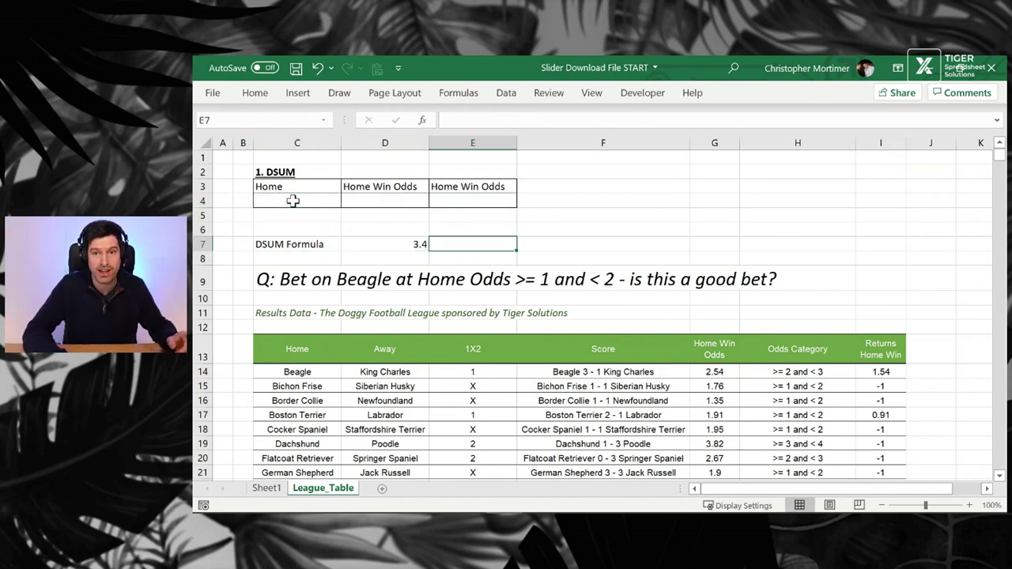
click(878, 372)
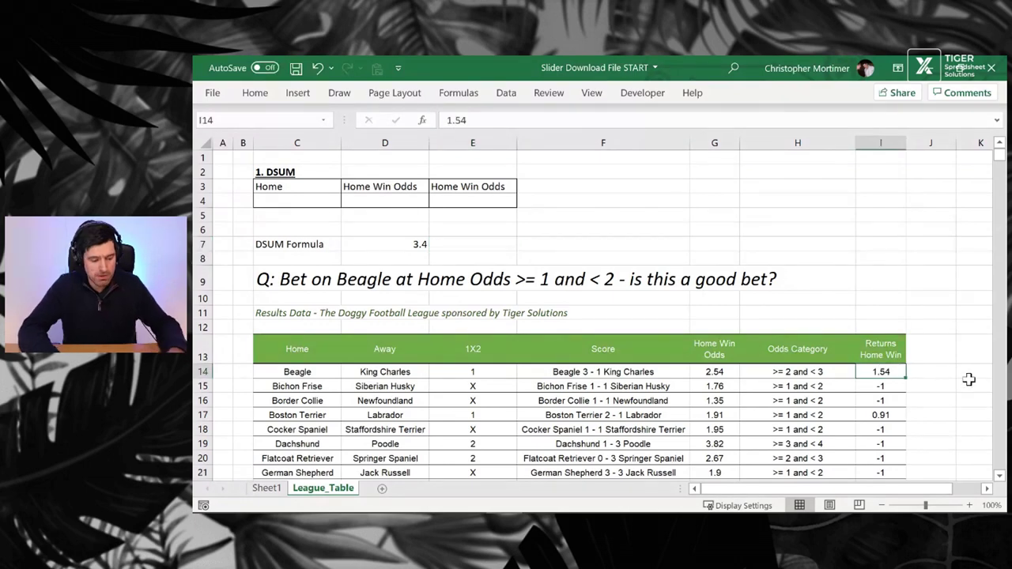
key(ctrl+shift+Down)
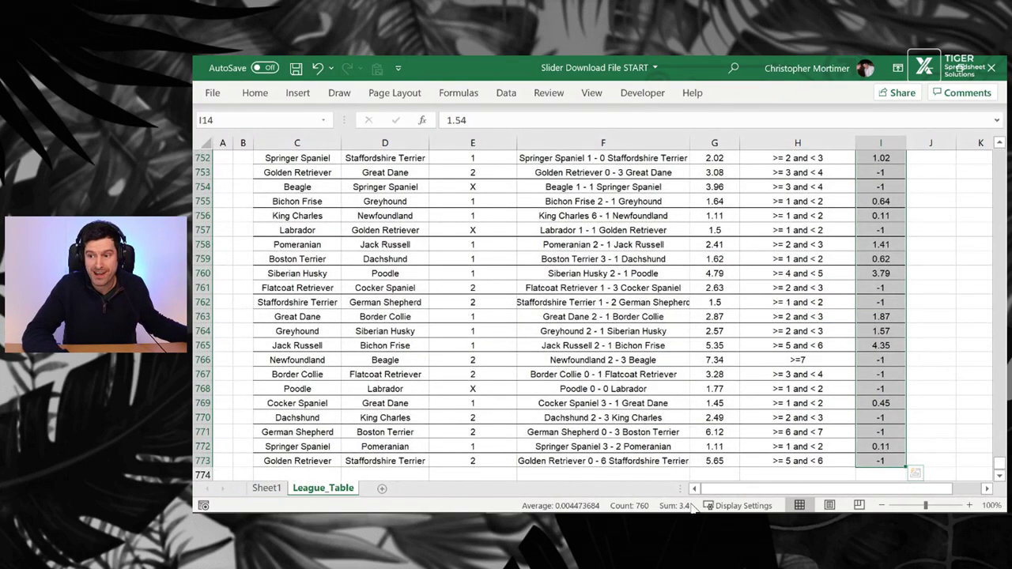
click(266, 488)
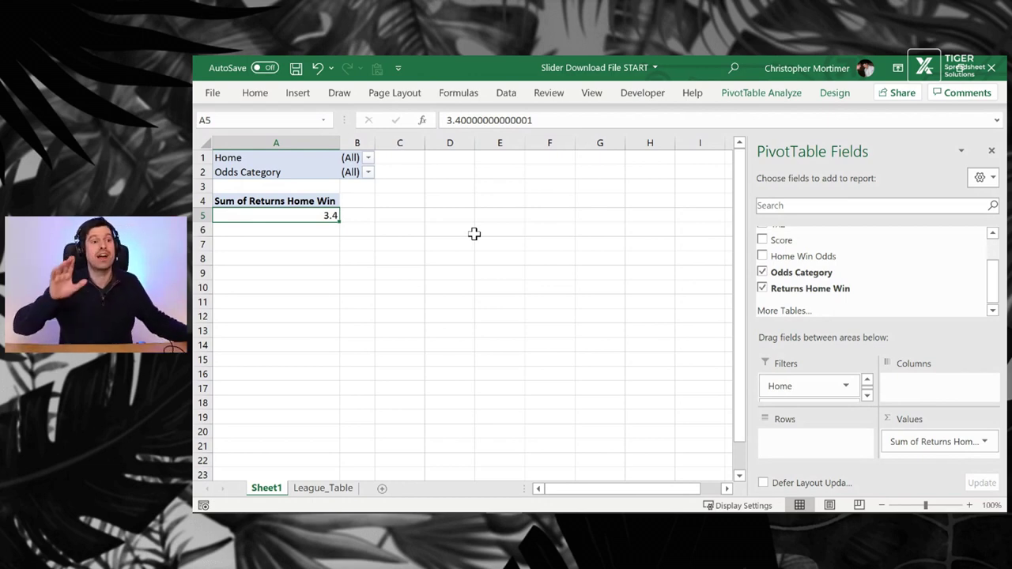
Step: Insert slicers for the Home and Odds Category fields of the pivot table on Sheet1
click(317, 172)
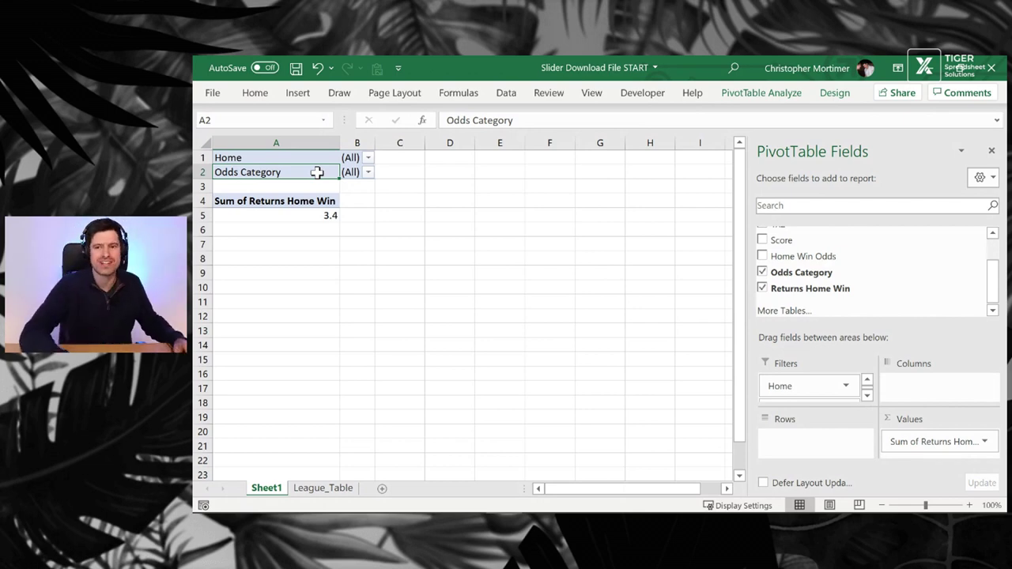
click(305, 157)
click(303, 172)
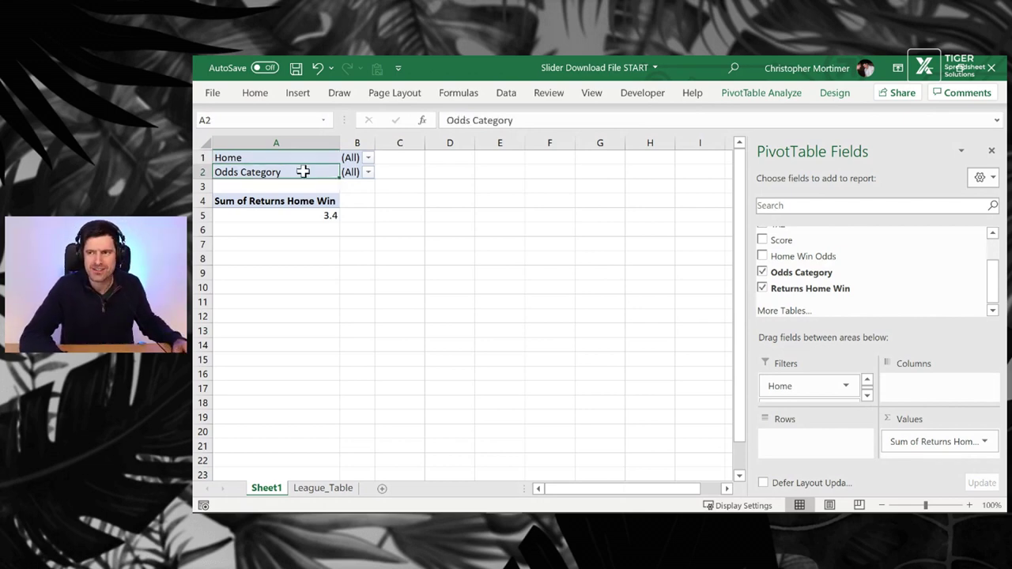
click(779, 95)
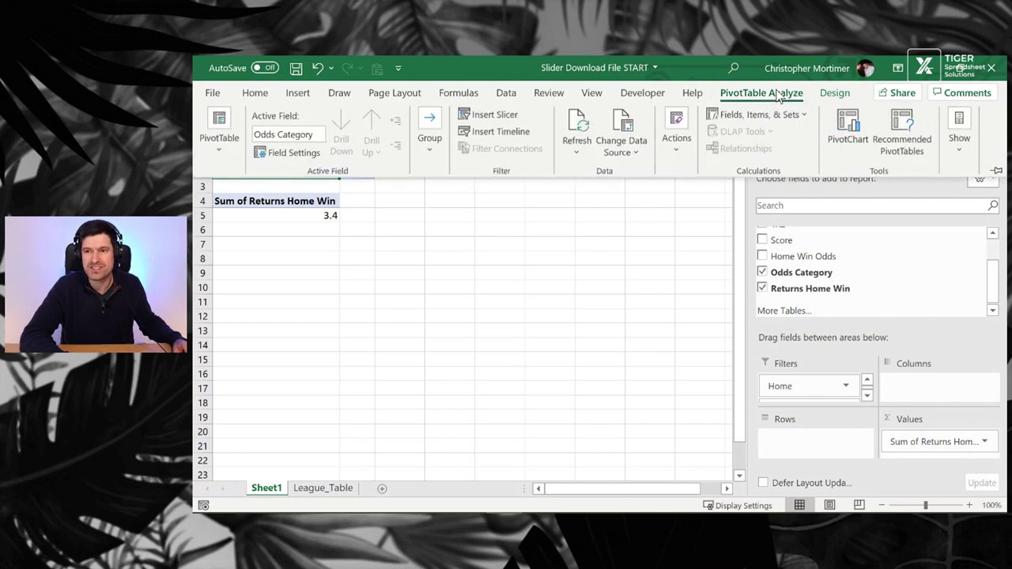
click(510, 123)
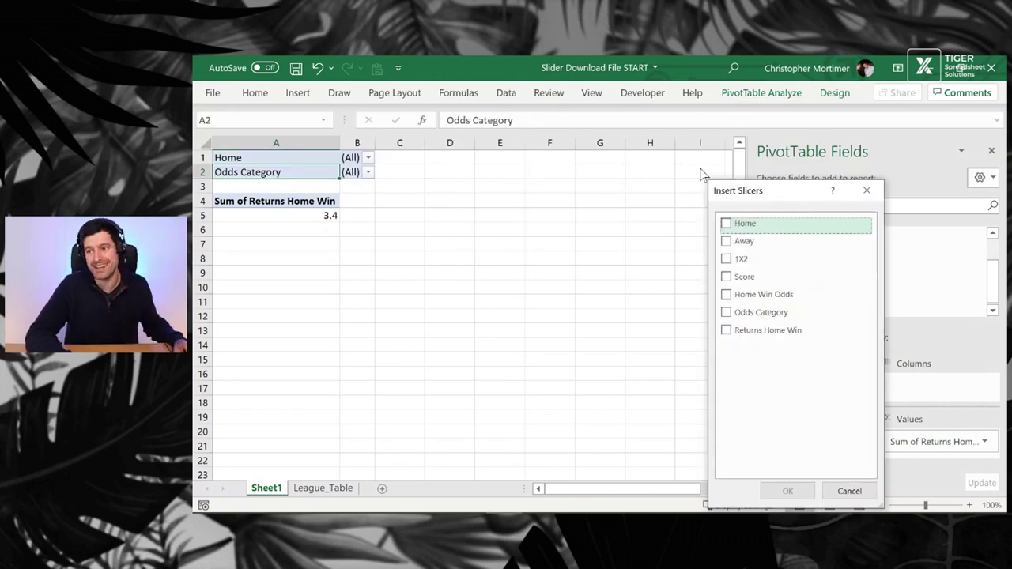
drag(755, 199, 506, 160)
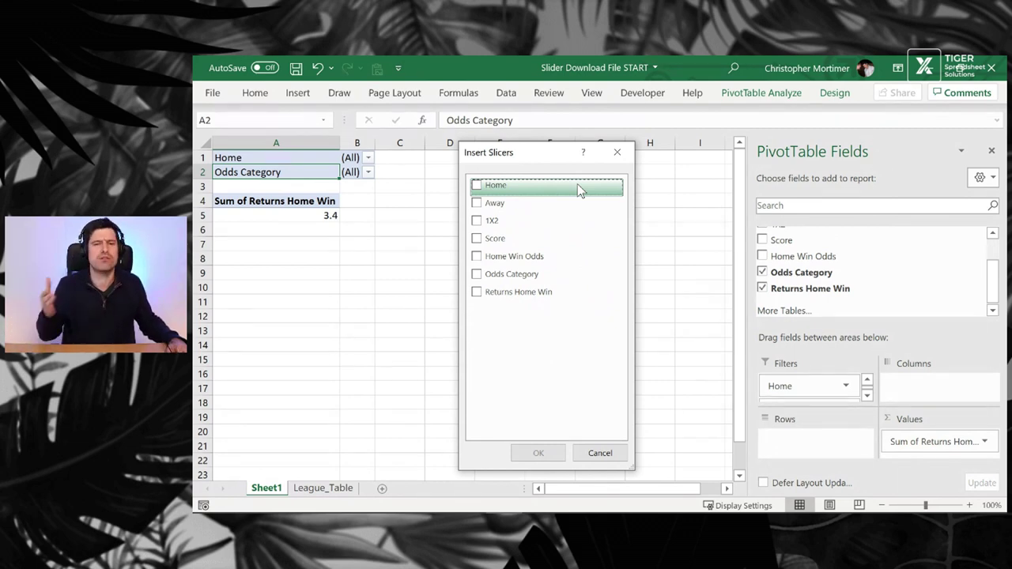
click(476, 186)
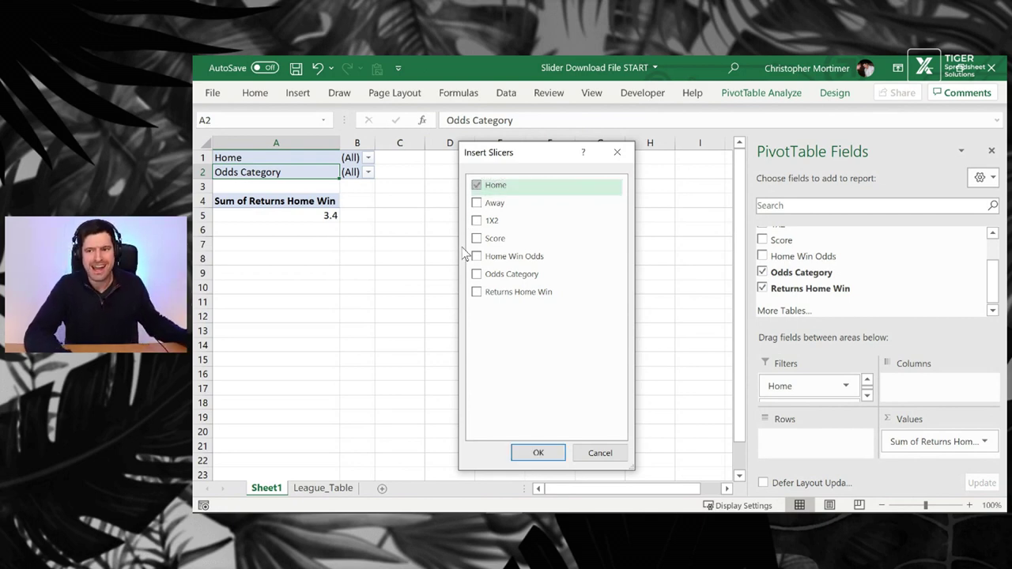
click(477, 275)
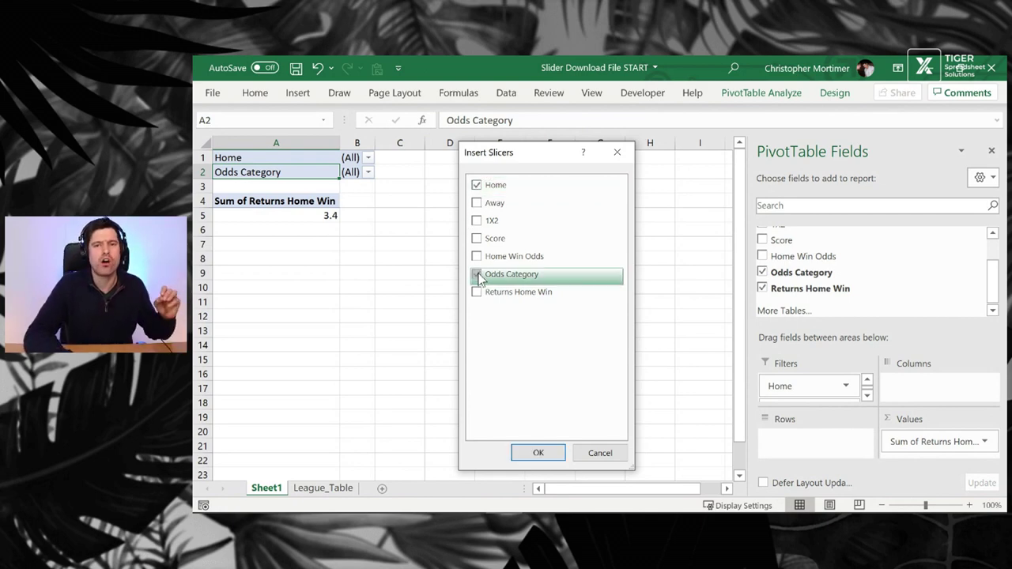
click(521, 454)
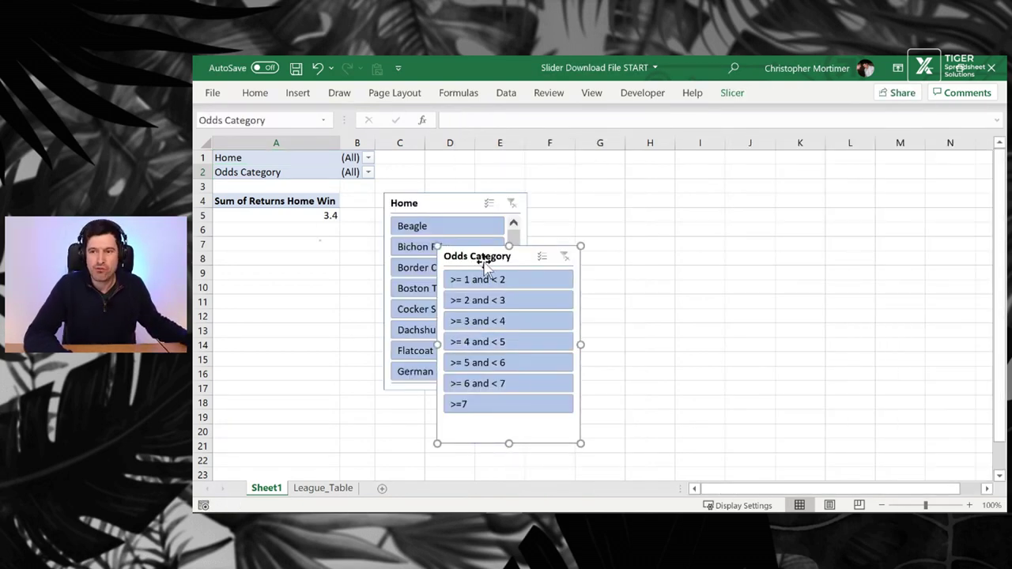
Step: Place the Odds Category slicer beside the Home slicer and filter the pivot table to Beagle with the Home slicer
drag(484, 263, 594, 208)
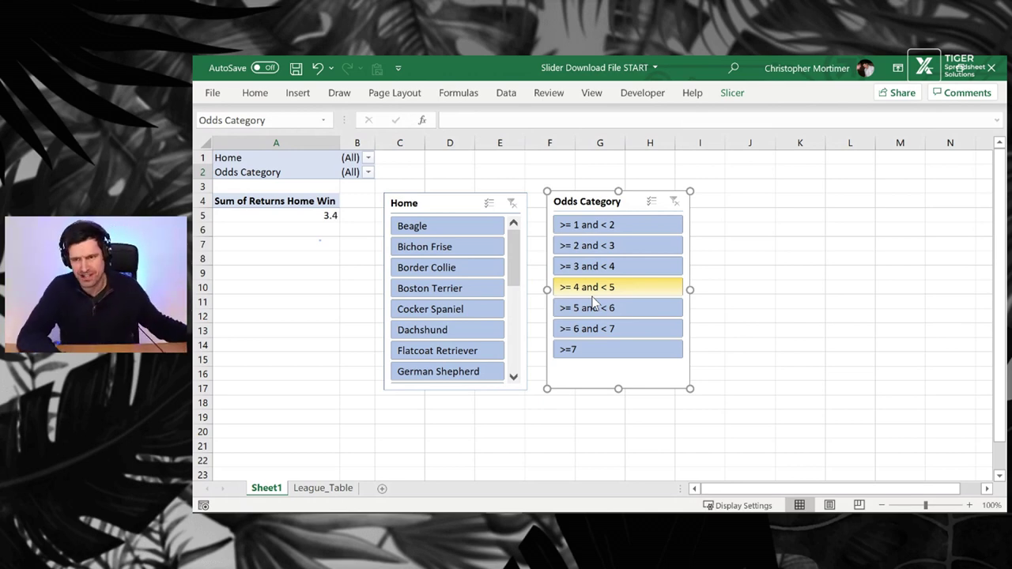
click(456, 225)
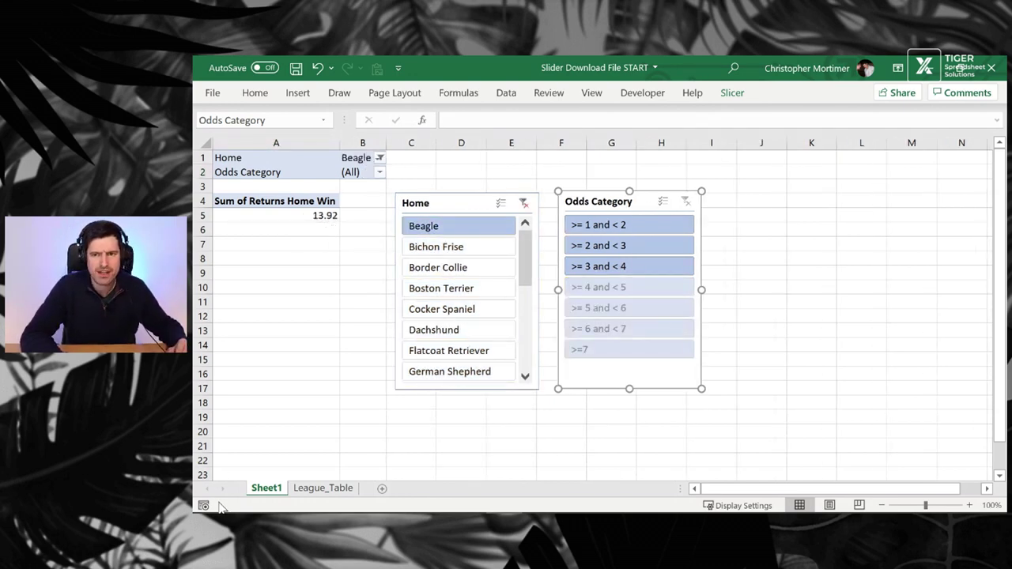
Step: Enter Beagle as the Home criterion in cell C4 of the League_Table sheet and check the DSUM result in D7
click(324, 488)
click(330, 220)
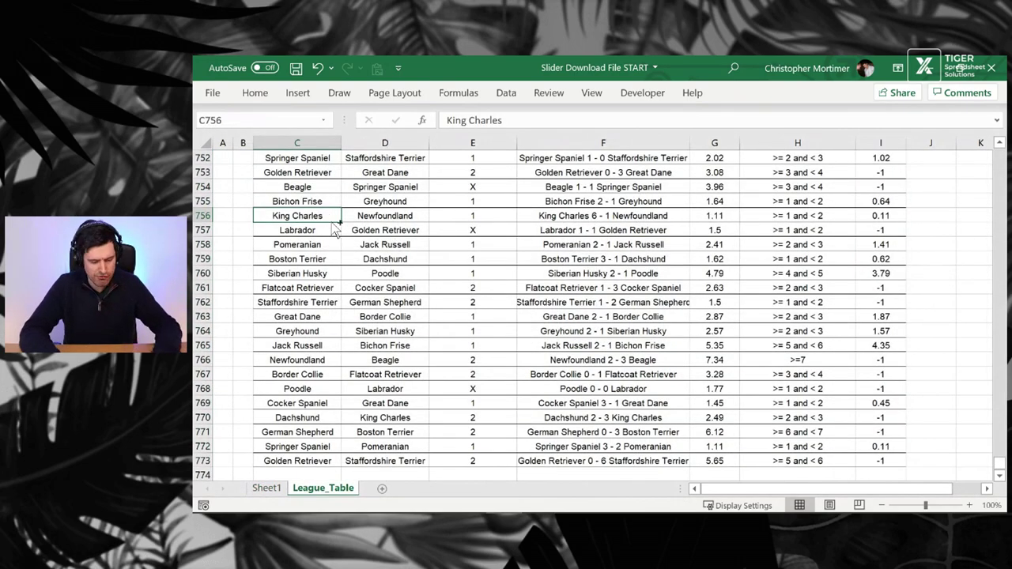
key(ctrl+Up)
key(ctrl+Up)
key(ctrl+Up)
key(ctrl+Up)
key(ctrl+Up)
key(ctrl+Up)
key(ctrl+Up)
key(Down)
key(Down)
key(Down)
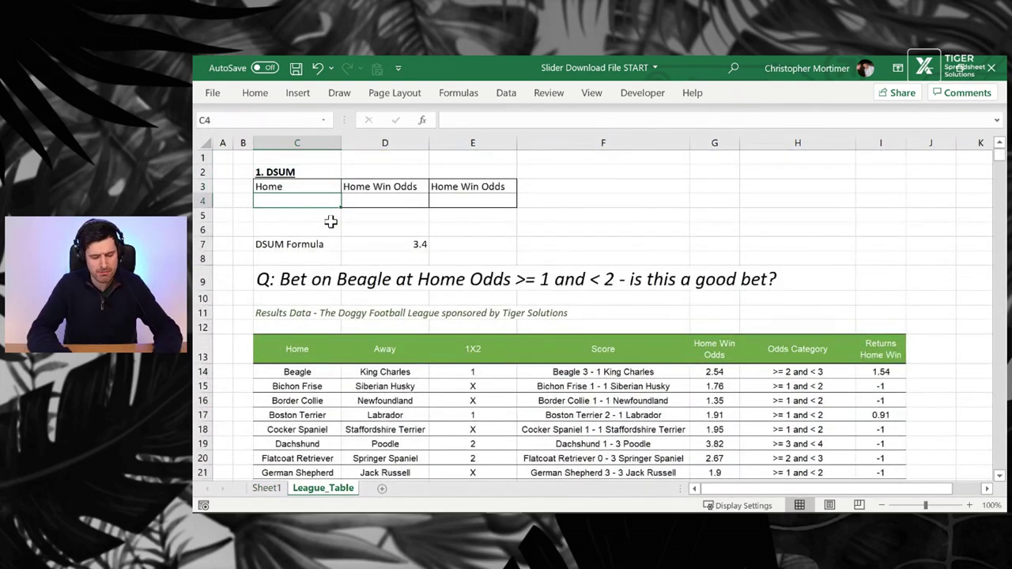
text(Beagle)
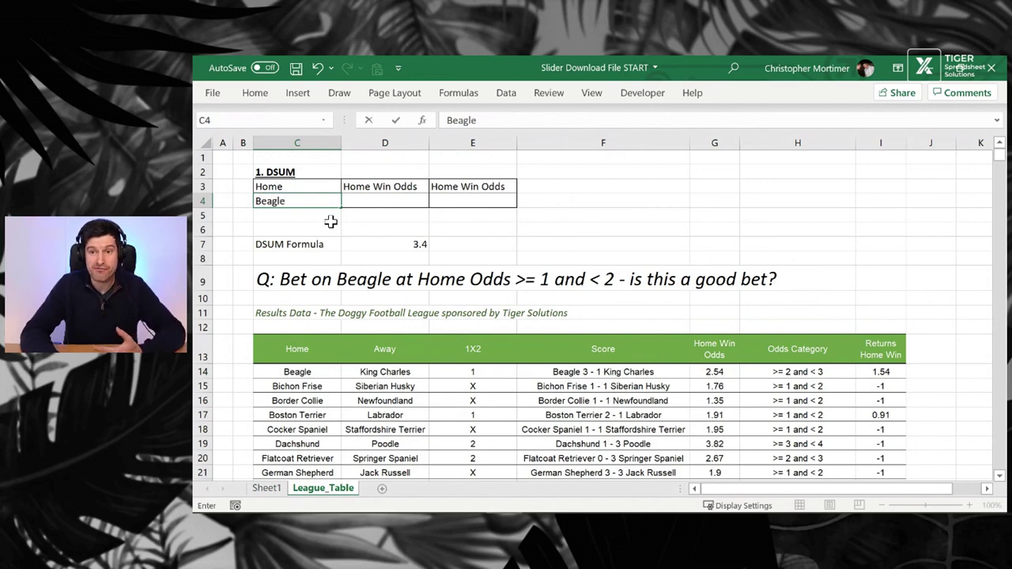
key(Return)
key(Down)
key(Down)
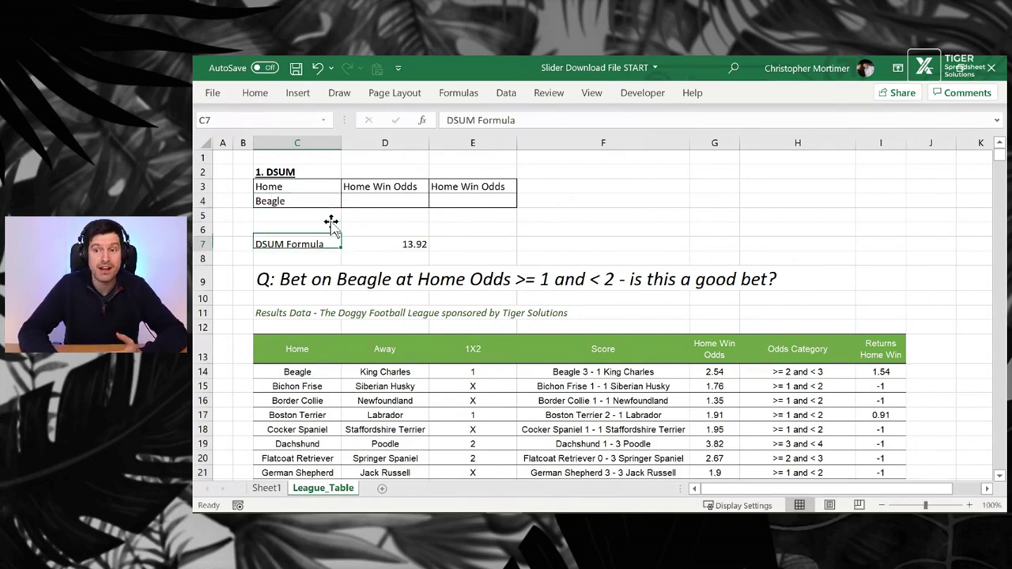
key(Right)
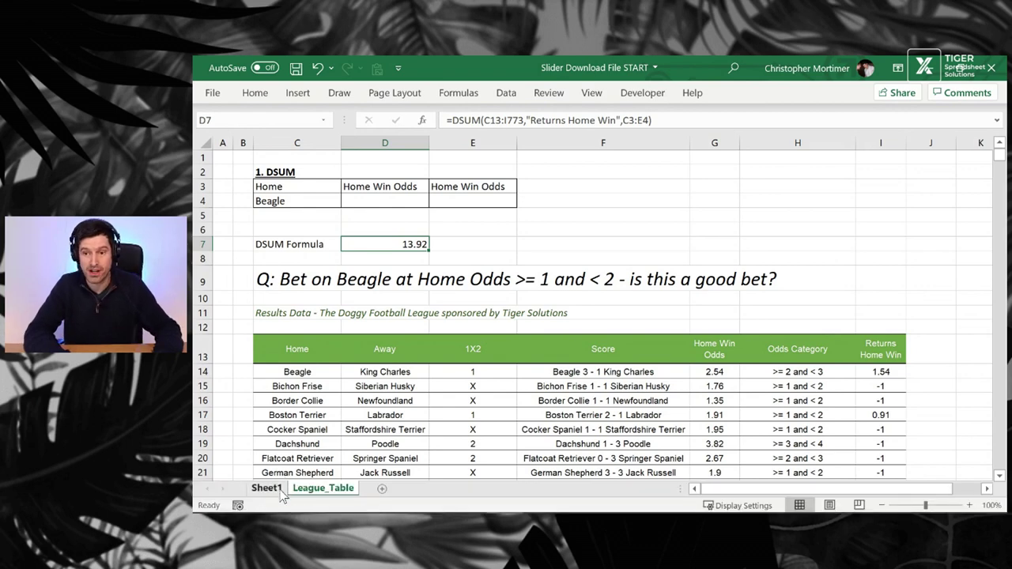
Step: Review the bet question in cell C9 and the first entries of the Odds Category column in the results table
click(289, 277)
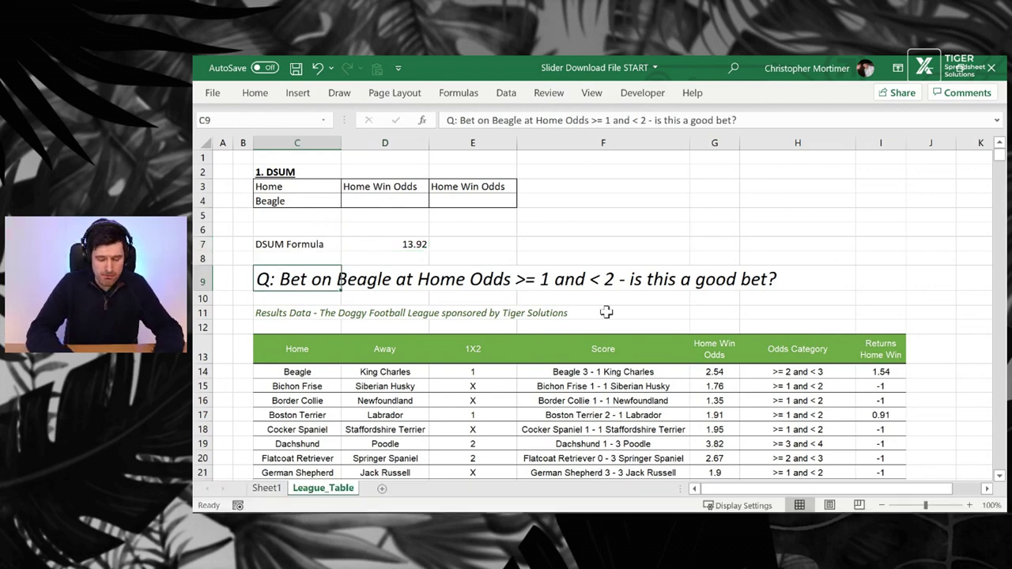
key(shift+space)
key(shift+BackSpace)
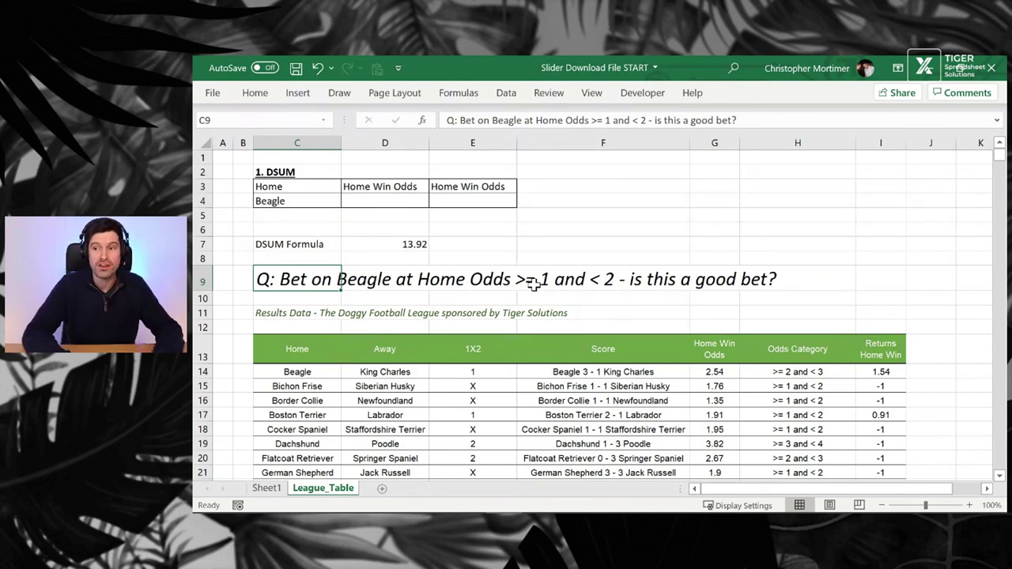
click(793, 144)
click(781, 358)
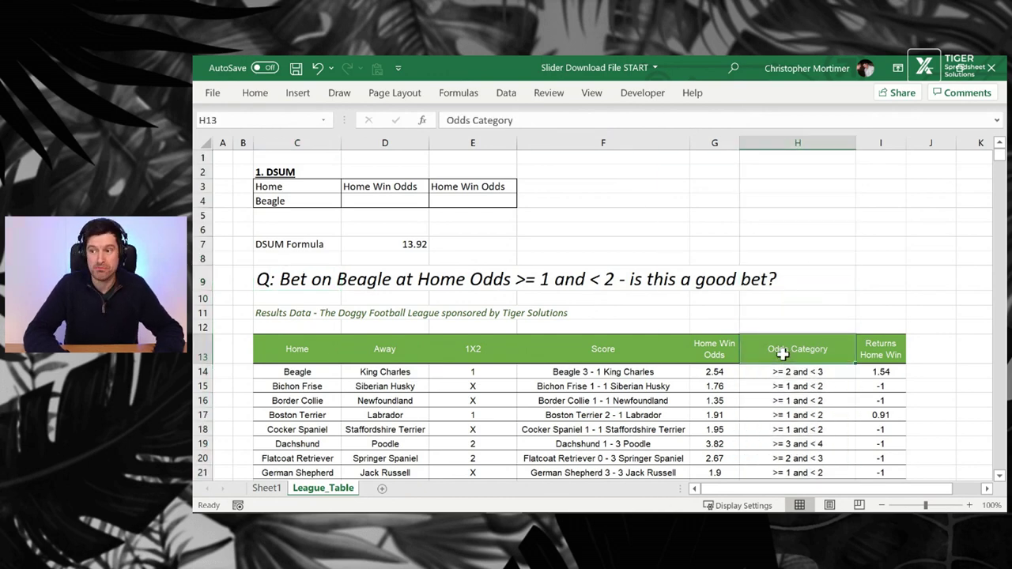
key(Down)
key(Down)
key(Down)
key(Up)
key(Up)
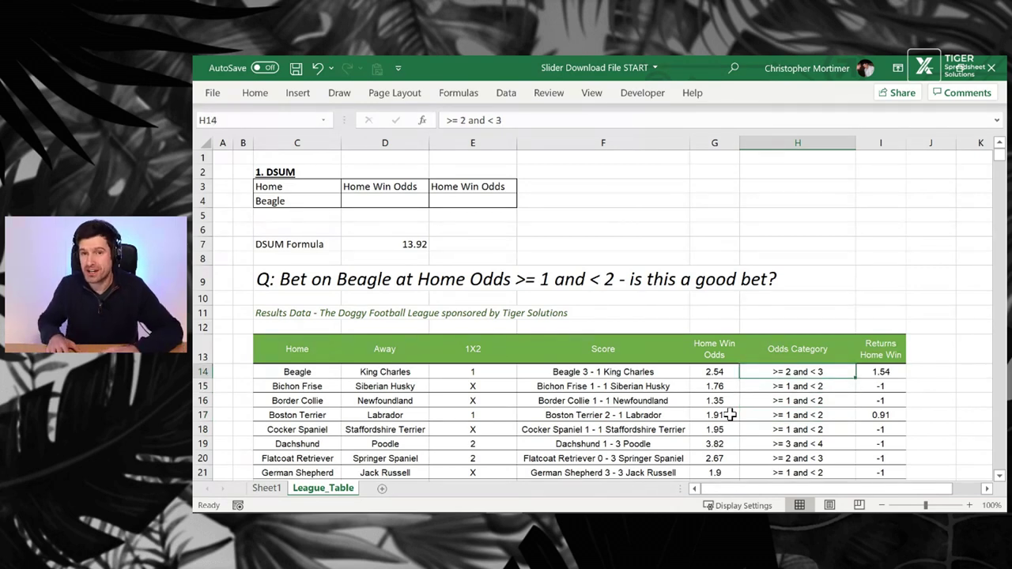
Step: Examine the individual Home Win Odds values down column G of the results table
key(Left)
key(Down)
key(Down)
key(Down)
key(Down)
key(Down)
key(Down)
key(Down)
key(Down)
key(Down)
key(Down)
key(Down)
key(Down)
key(Down)
key(Down)
key(Down)
key(Down)
key(Down)
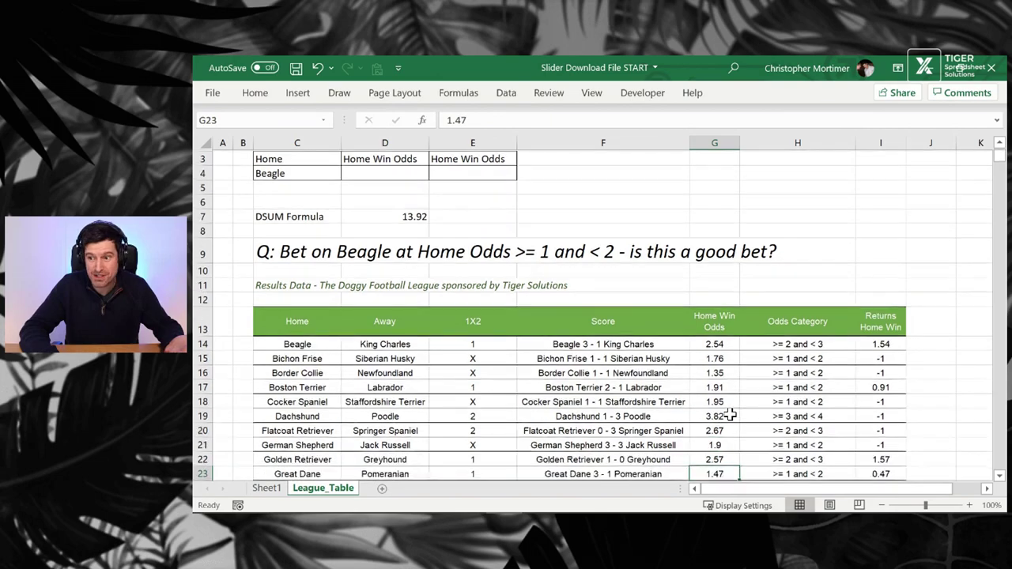
key(Down)
key(Down)
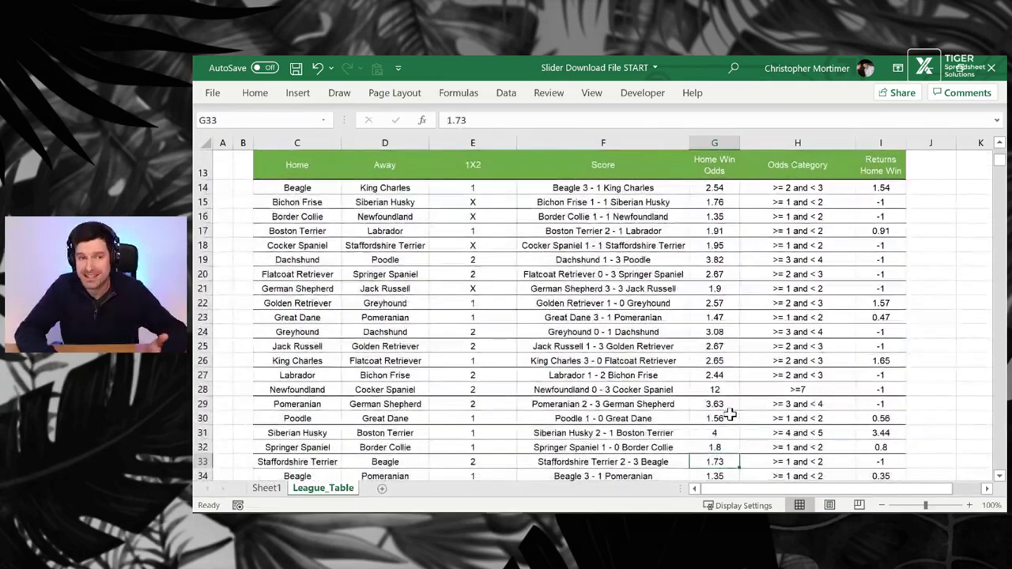
key(Up)
key(Up)
key(Up)
key(Up)
key(Up)
key(Up)
key(Up)
key(Up)
key(Up)
key(Up)
key(Up)
key(Up)
key(Up)
key(Up)
key(Up)
key(Up)
key(Up)
key(Up)
key(Up)
key(Up)
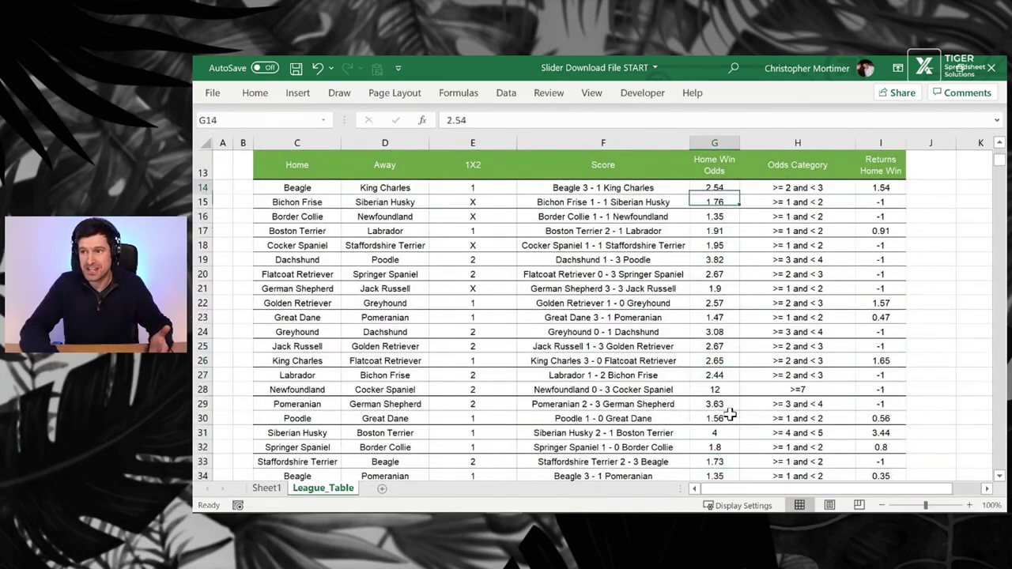
key(Down)
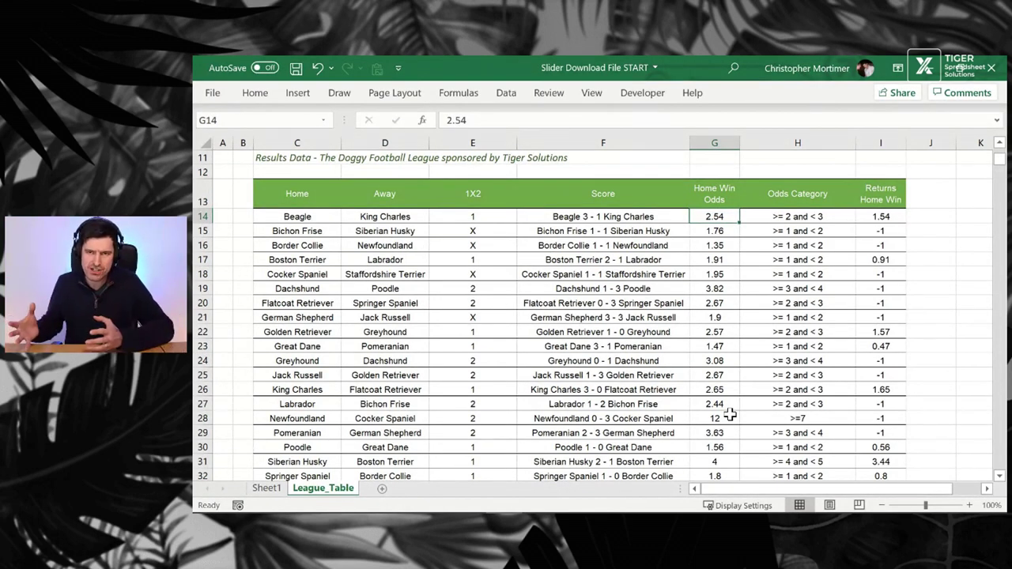
Step: Examine how the Odds Category column groups the home win odds into ranges
key(Right)
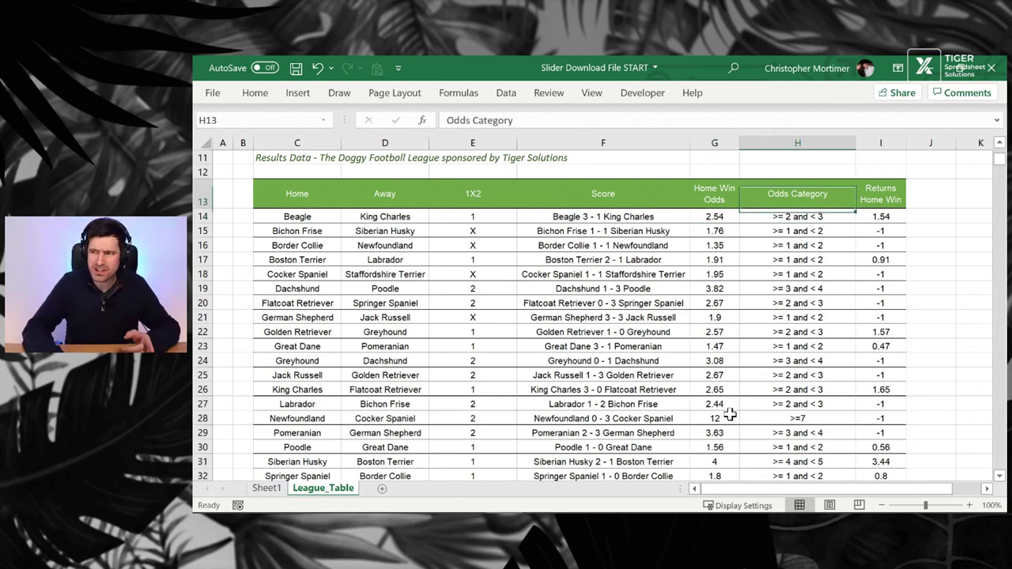
key(Down)
key(Down)
key(Down)
key(Down)
key(Down)
key(Down)
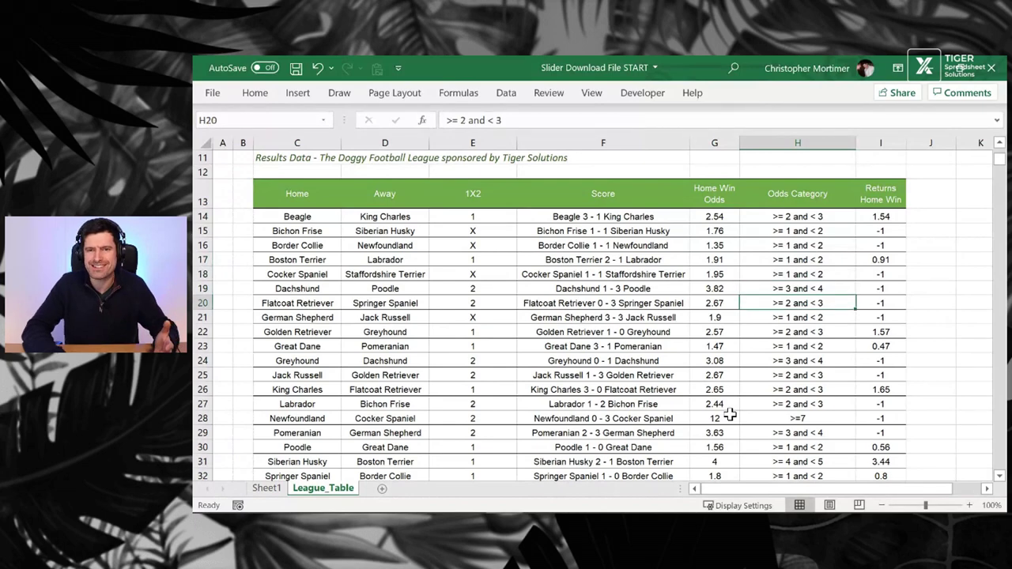
scroll(729, 414, up, 2)
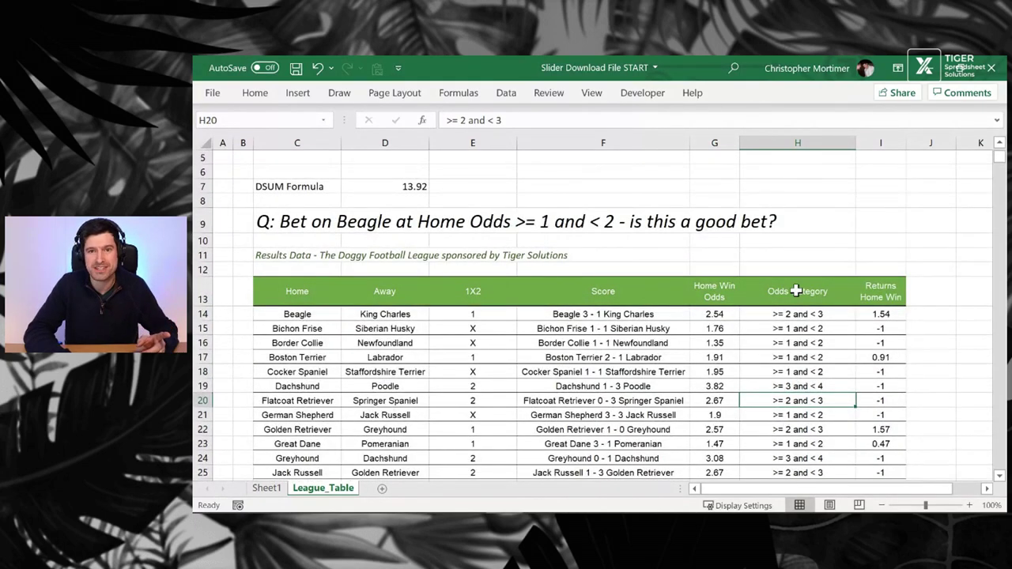
scroll(796, 291, up, 2)
click(792, 352)
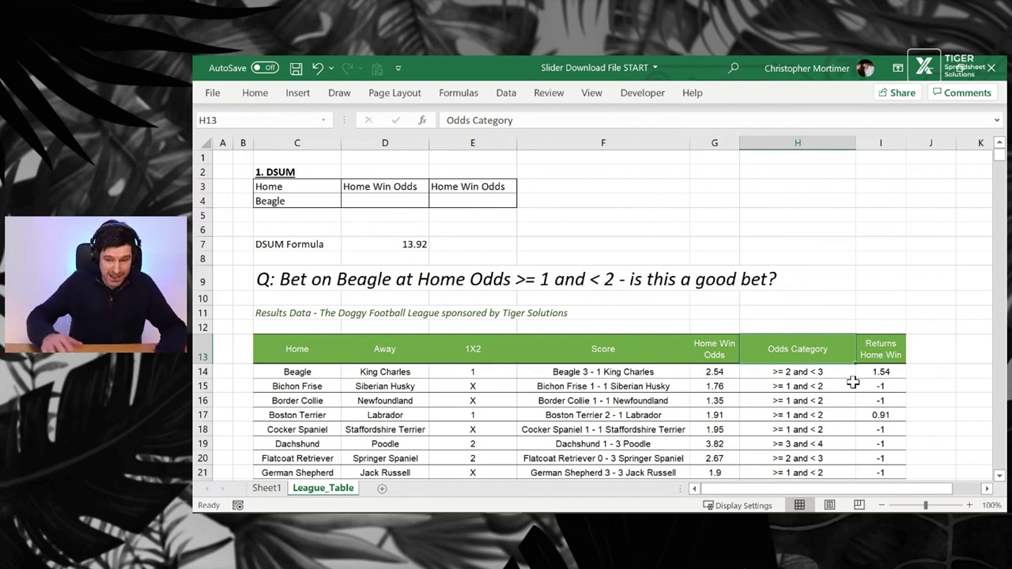
Step: Filter the pivot table on Sheet1 to the >= 1 and < 2 odds category with the slicer and check the returns sum
click(265, 489)
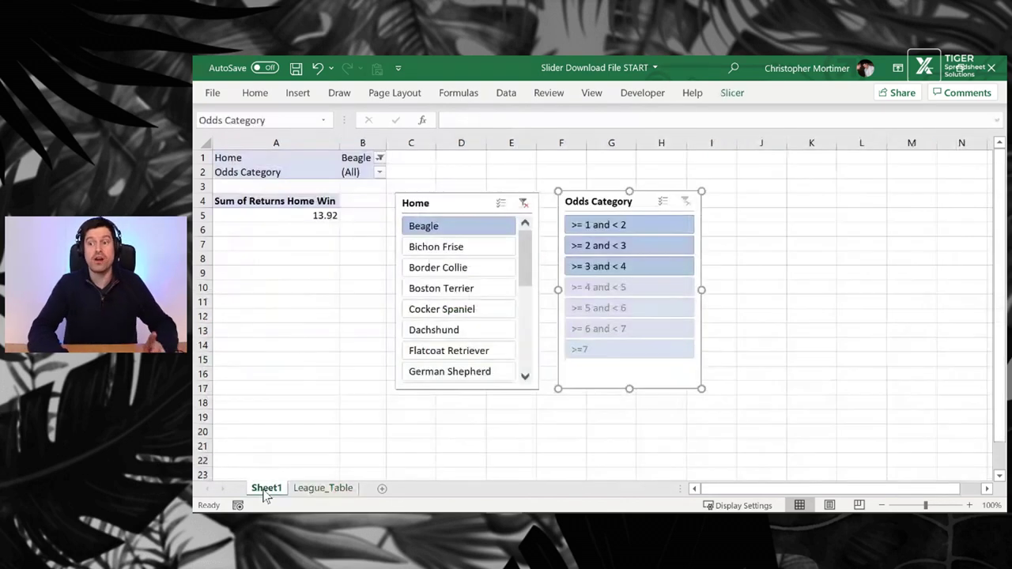
click(638, 226)
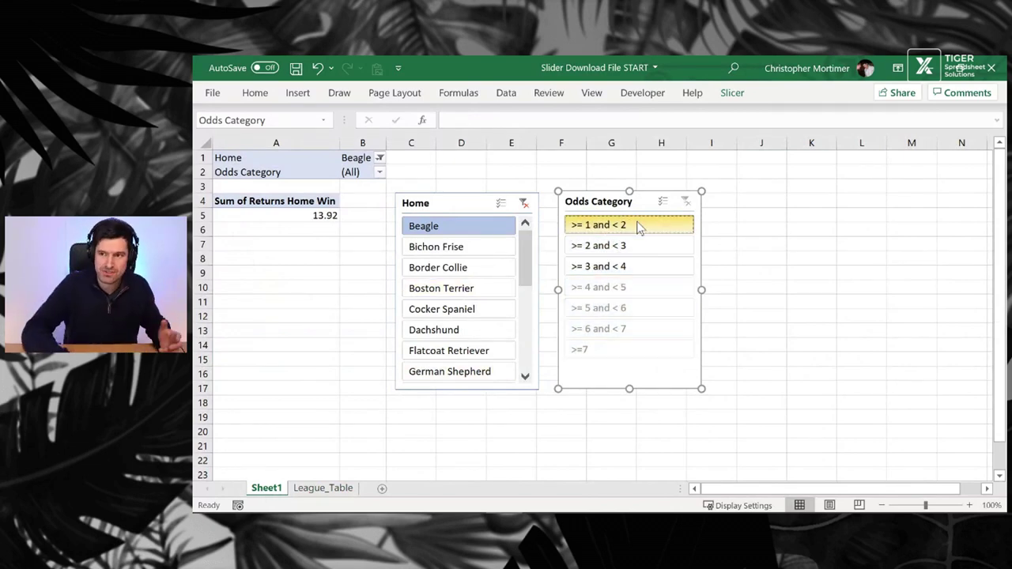
click(289, 215)
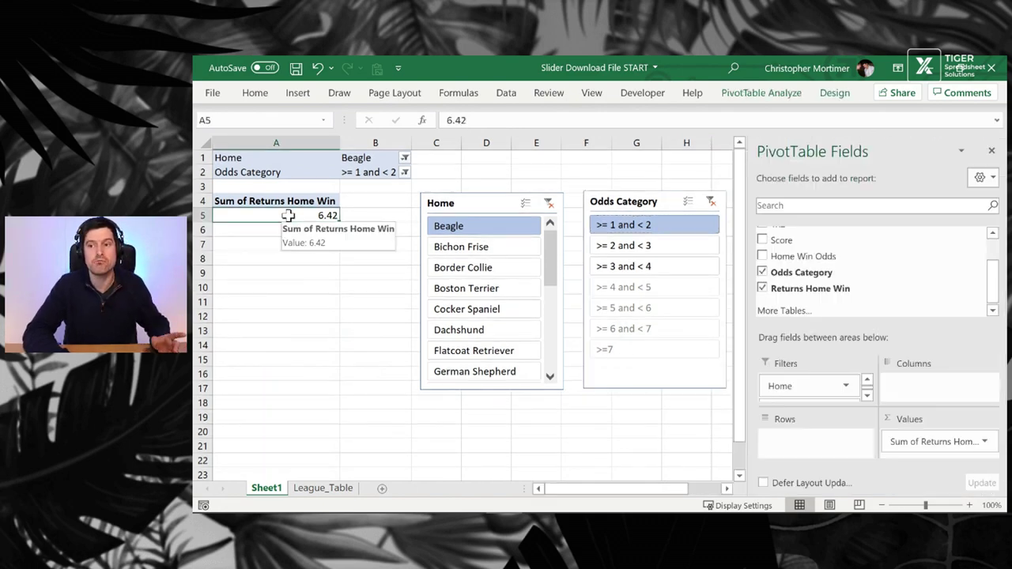
click(380, 387)
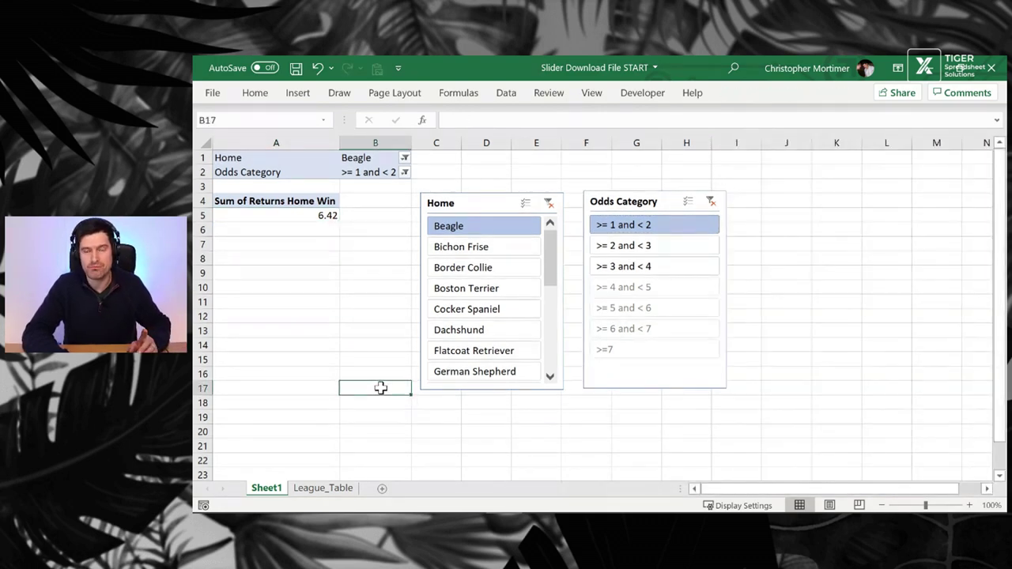
Step: Set the two Home Win Odds criteria for DSUM on the League_Table sheet to >=1 in D4 and <2 in E4
click(322, 487)
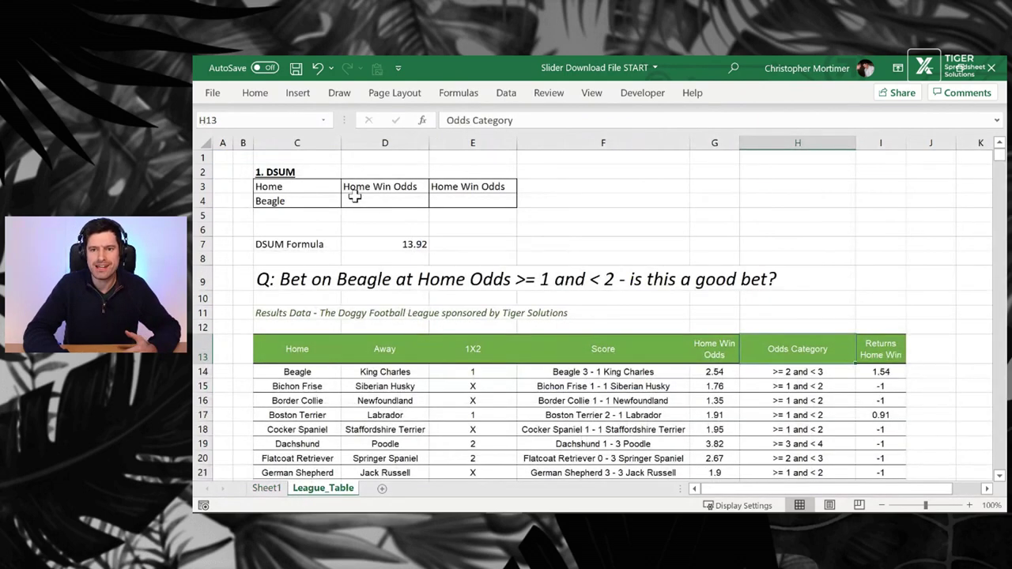
text(>=1)
key(Tab)
text(<)
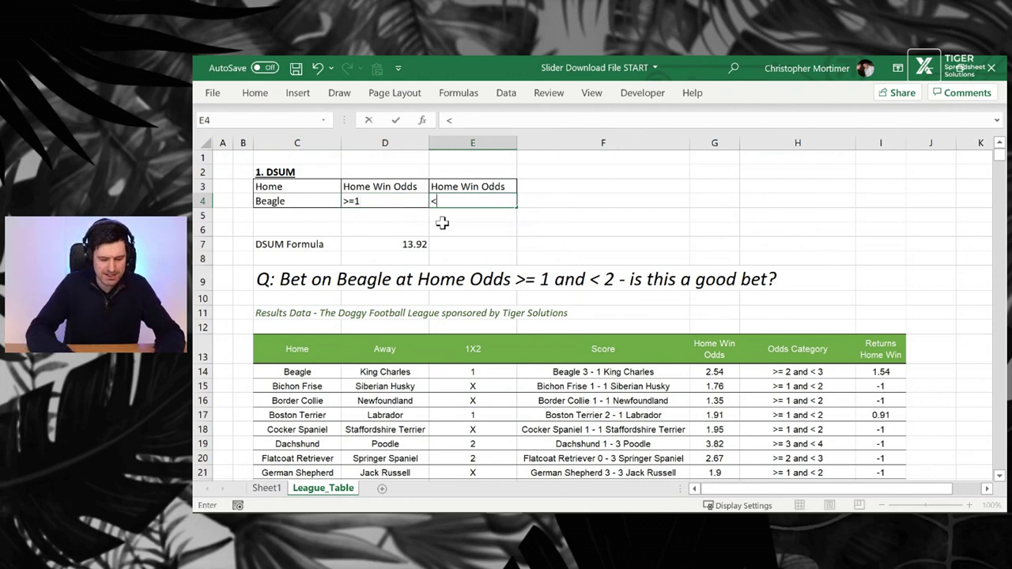
text(2)
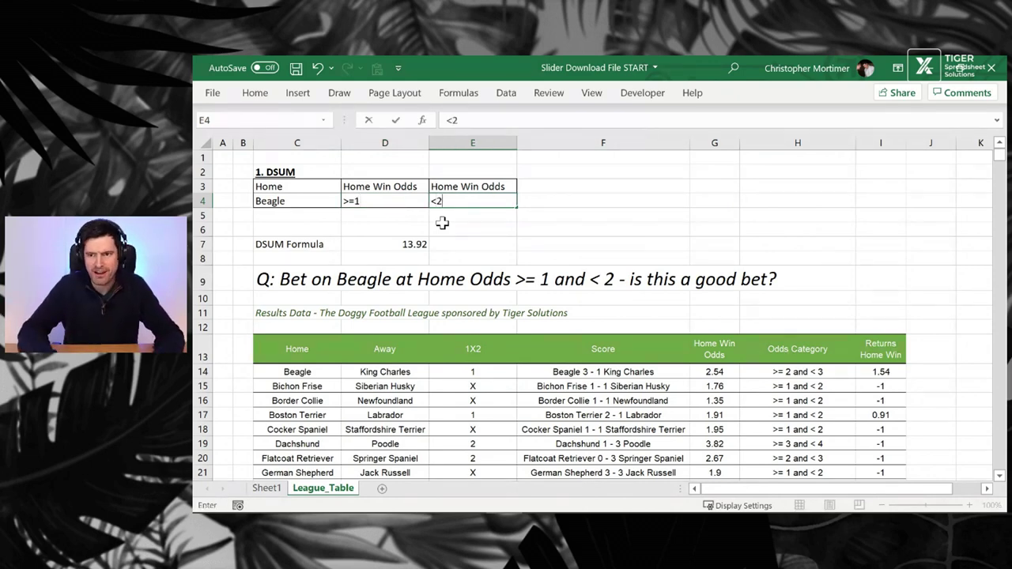
key(Return)
key(Up)
key(Up)
key(Left)
key(Left)
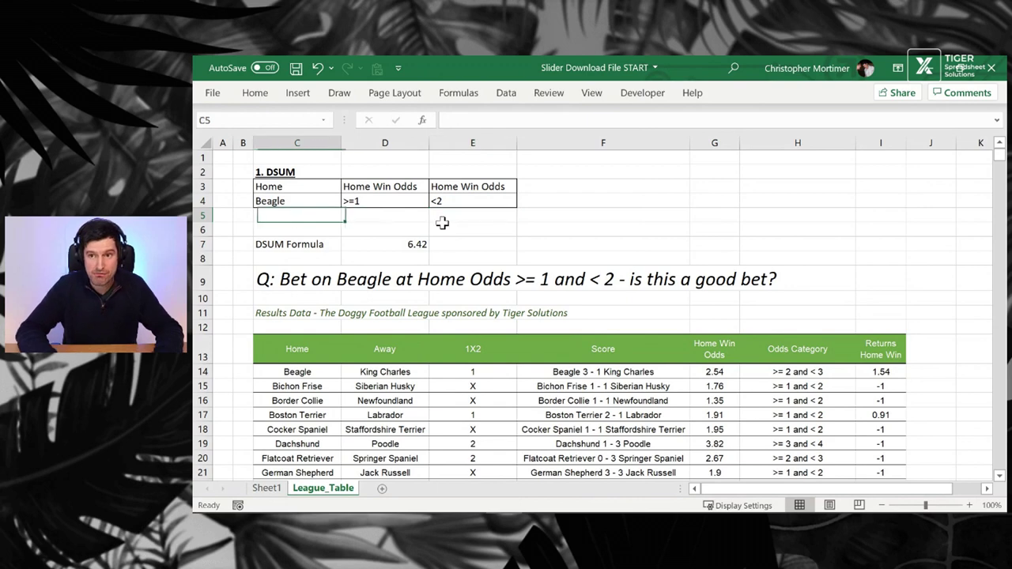
Step: Review the DSUM criteria range C3:E4, then its two Home Win Odds conditions in D3:E4
key(shift+Right)
key(shift+Right)
key(shift+Down)
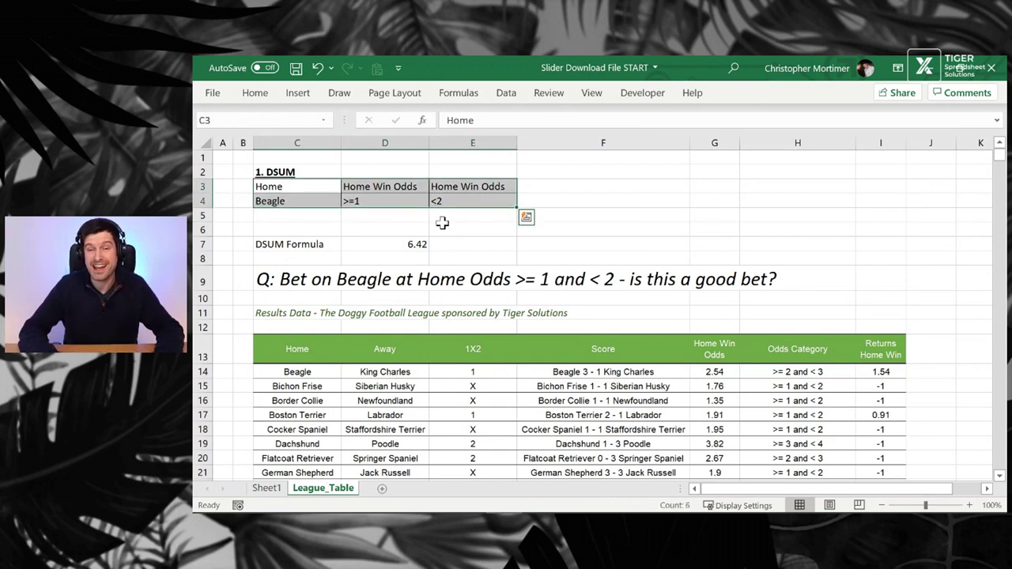
key(Right)
key(shift+Right)
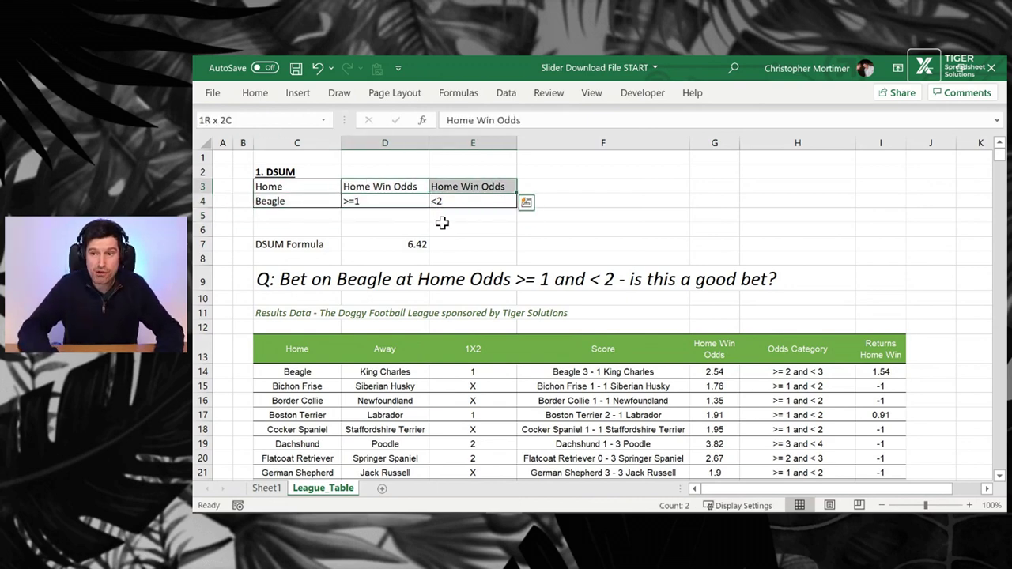
key(shift+Down)
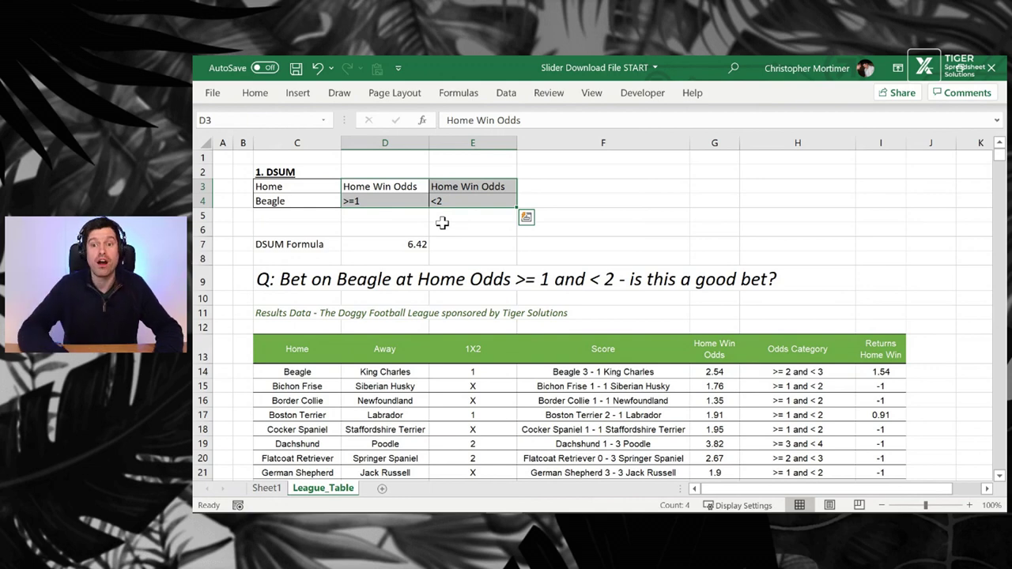
Step: Inspect the DSUM formula in D7 and compare its result with the pivot table's returns sum on Sheet1
double_click(416, 244)
key(Escape)
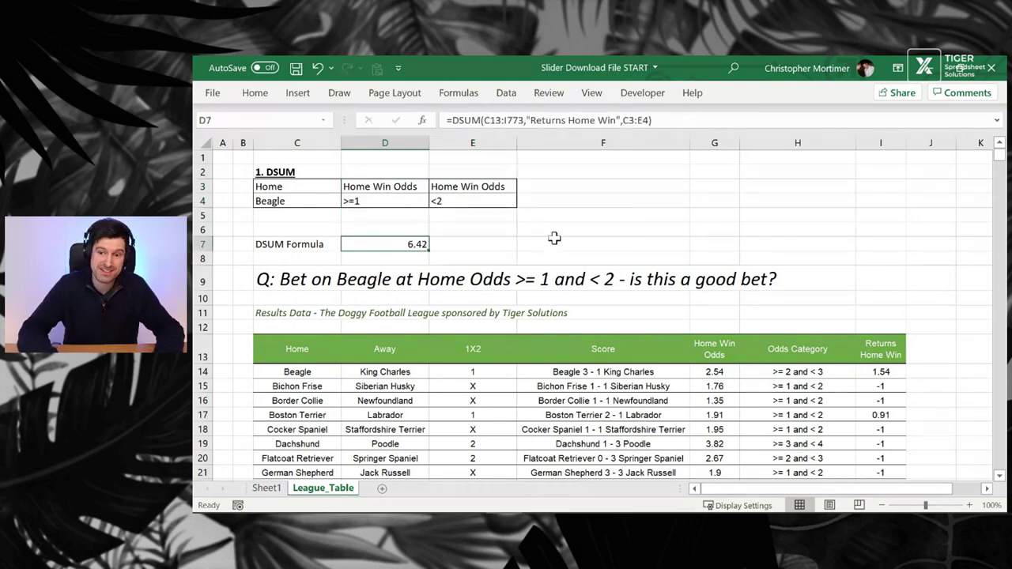
key(ctrl+Page_Up)
key(ctrl+Page_Down)
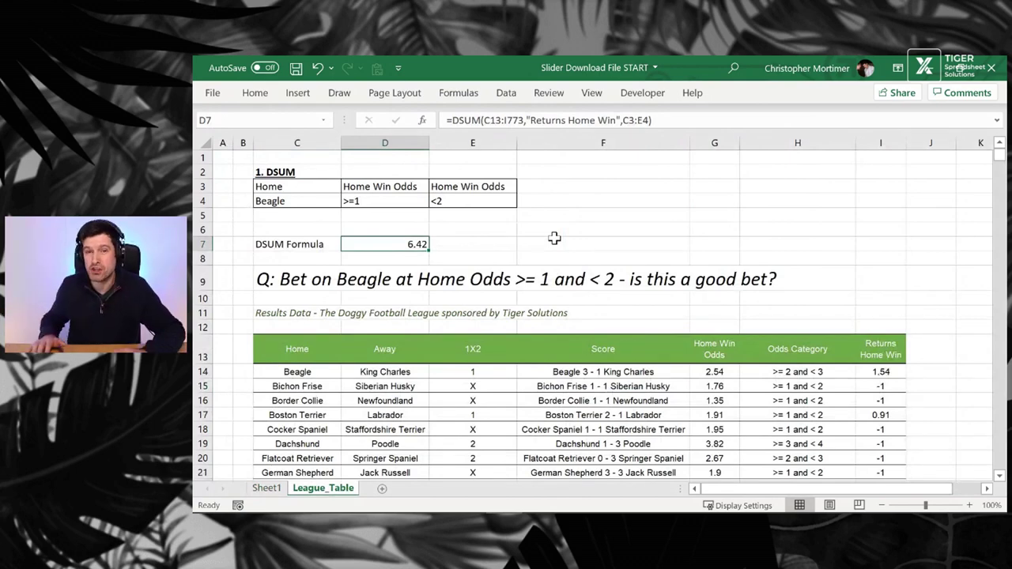
key(ctrl+Page_Up)
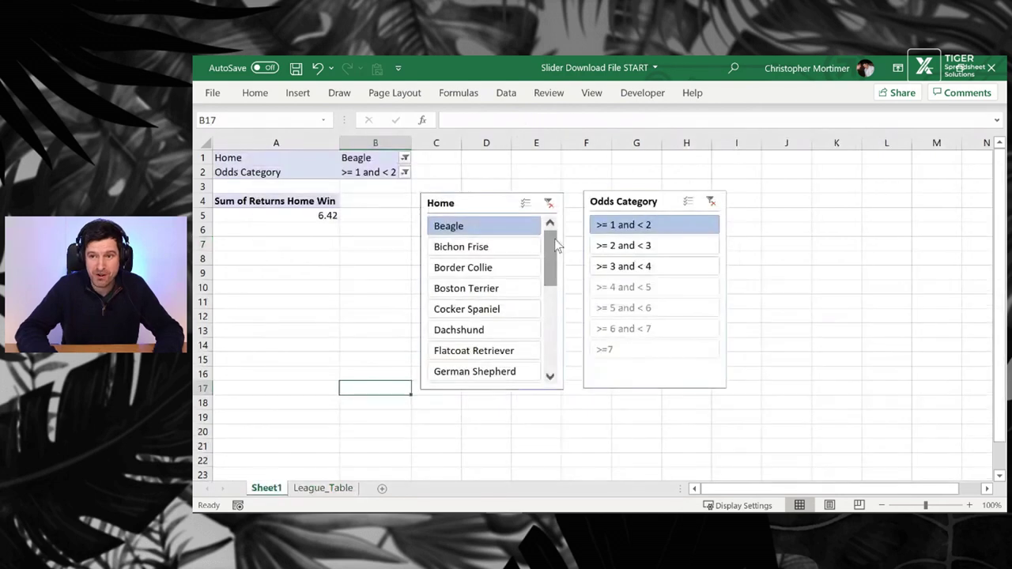